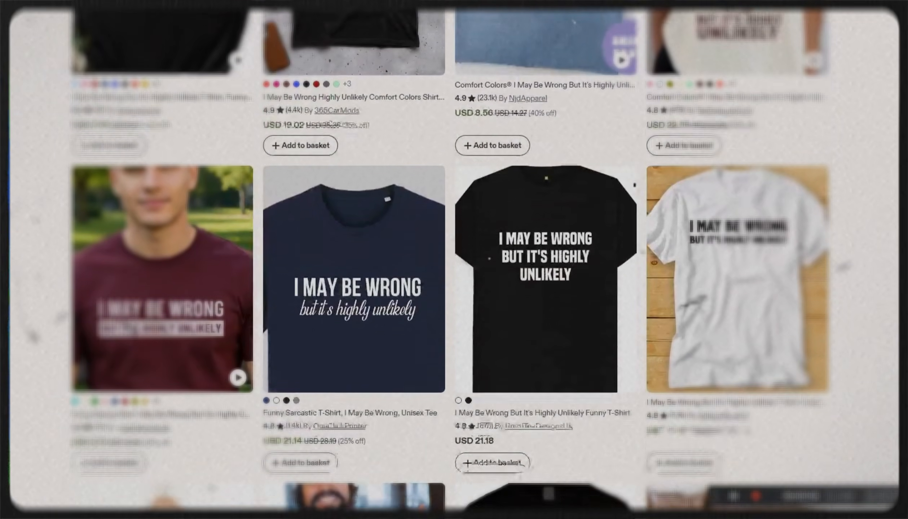
{"action": "scroll", "coordinate": [235, 400], "scroll_direction": "down", "scroll_amount": 12}
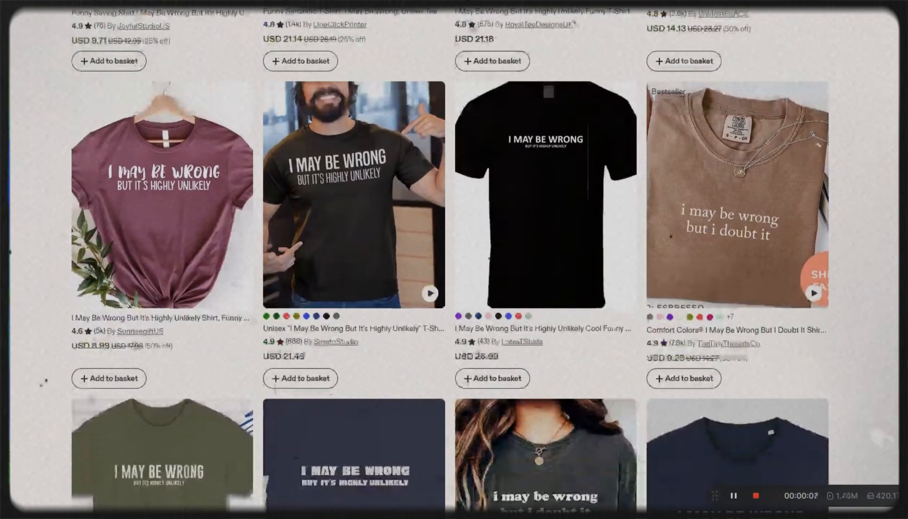
{"action": "scroll", "coordinate": [455, 260], "scroll_direction": "down", "scroll_amount": 5}
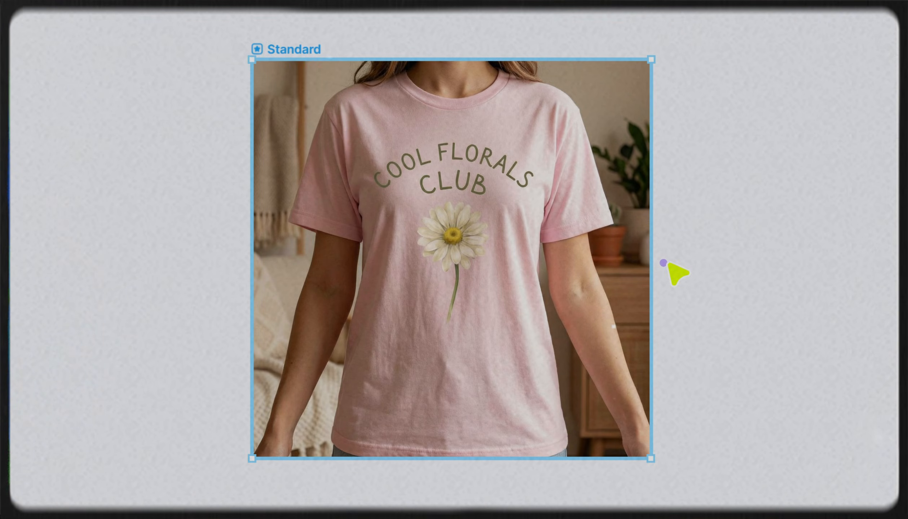
Add an AI Video board linked to the T-shirt image and choose a longer video duration.
{"action": "left_click", "coordinate": [667, 263]}
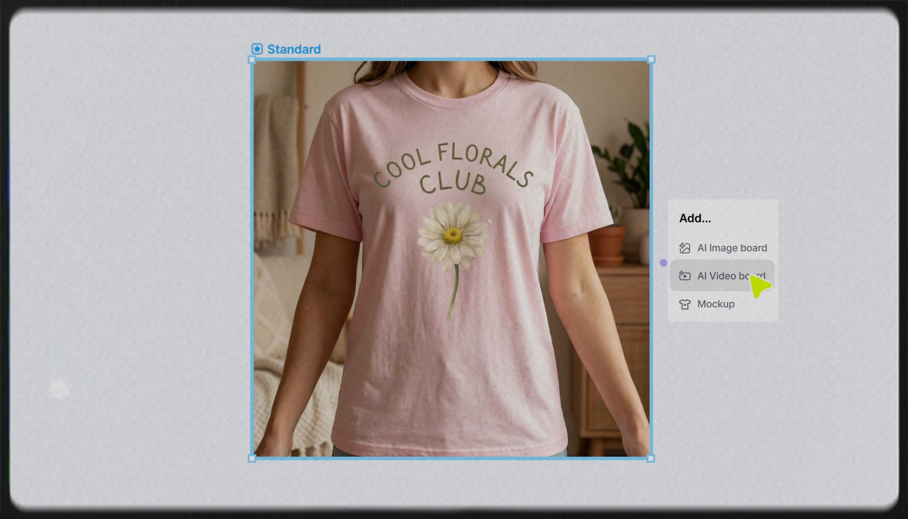
{"action": "left_click", "coordinate": [762, 280]}
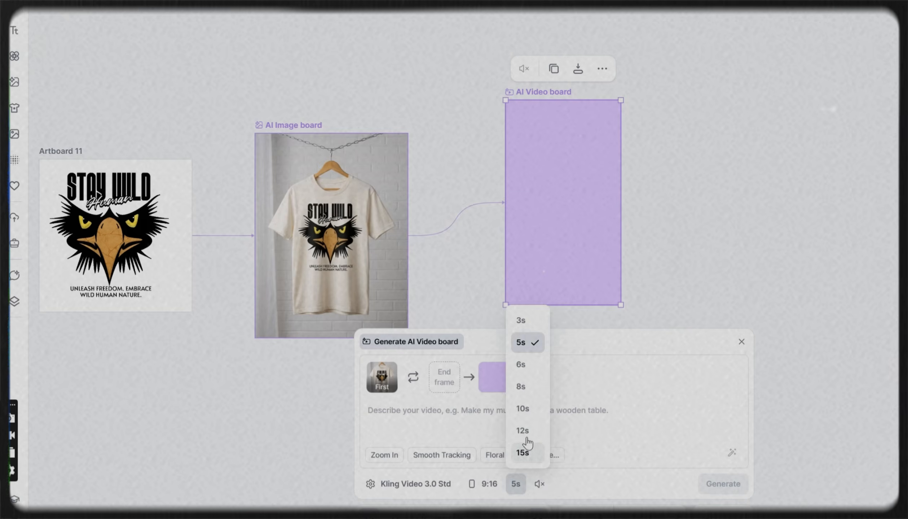
{"action": "left_click", "coordinate": [523, 431]}
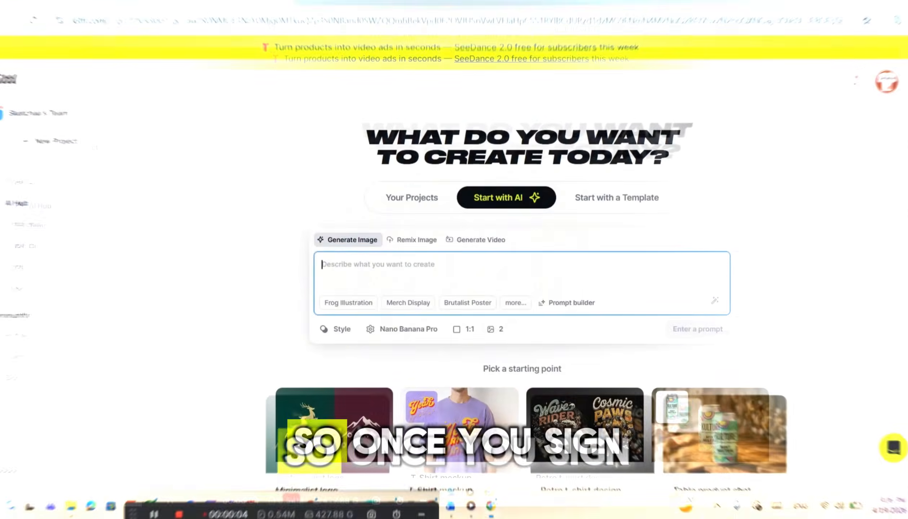
Browse the AI Hub sections and look through the Videos row for product and Etsy video templates.
{"action": "scroll", "coordinate": [907, 190], "scroll_direction": "down", "scroll_amount": 3}
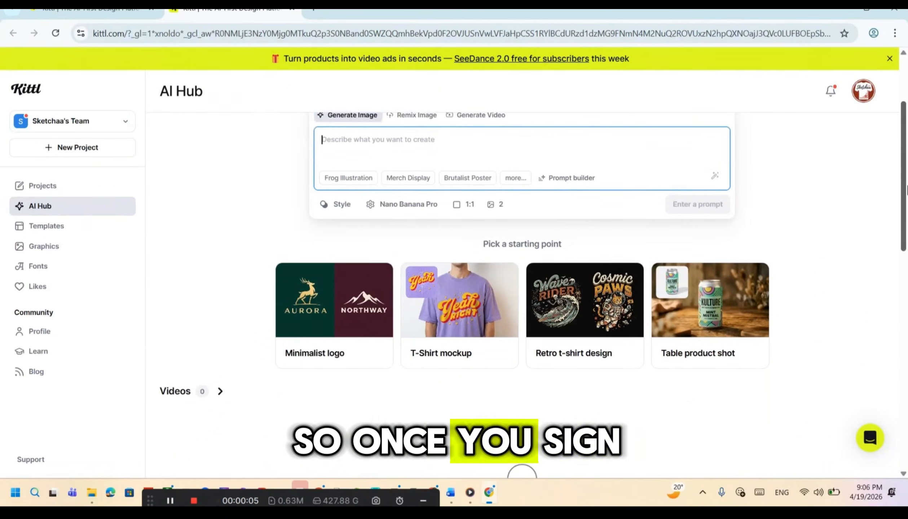
{"action": "left_click_drag", "start_coordinate": [907, 190], "coordinate": [904, 284]}
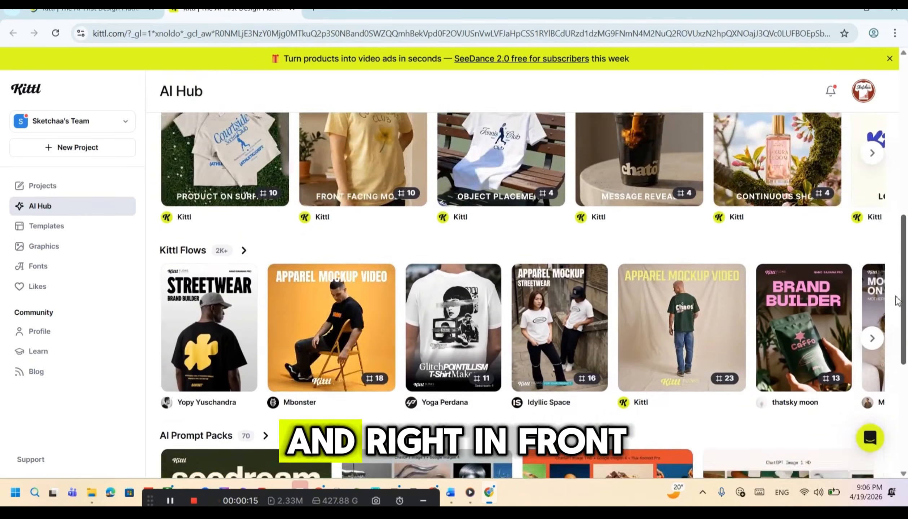
{"action": "left_click_drag", "start_coordinate": [898, 299], "coordinate": [900, 249]}
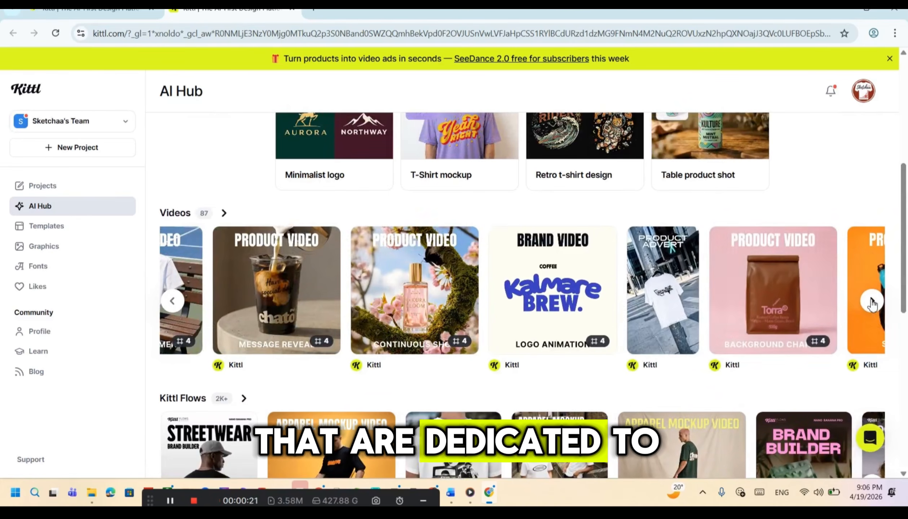
{"action": "left_click", "coordinate": [871, 302]}
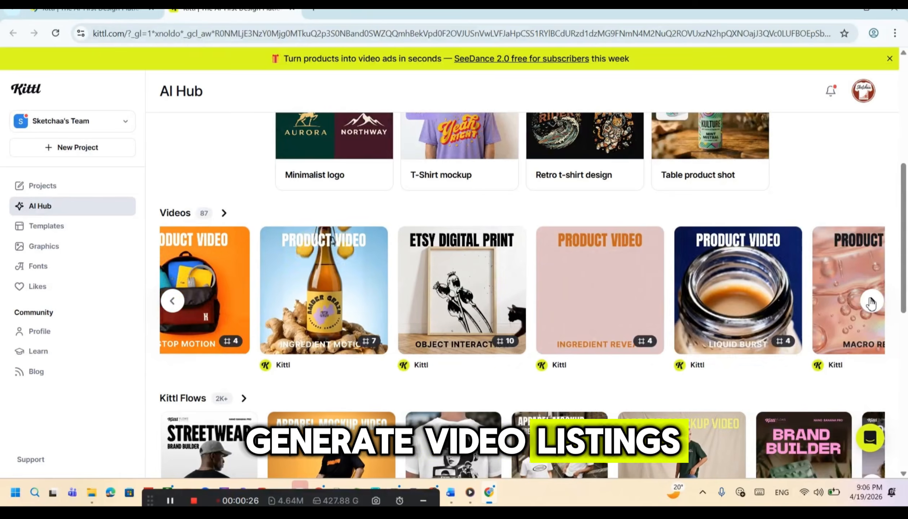
{"action": "left_click", "coordinate": [871, 303]}
{"action": "left_click", "coordinate": [872, 302]}
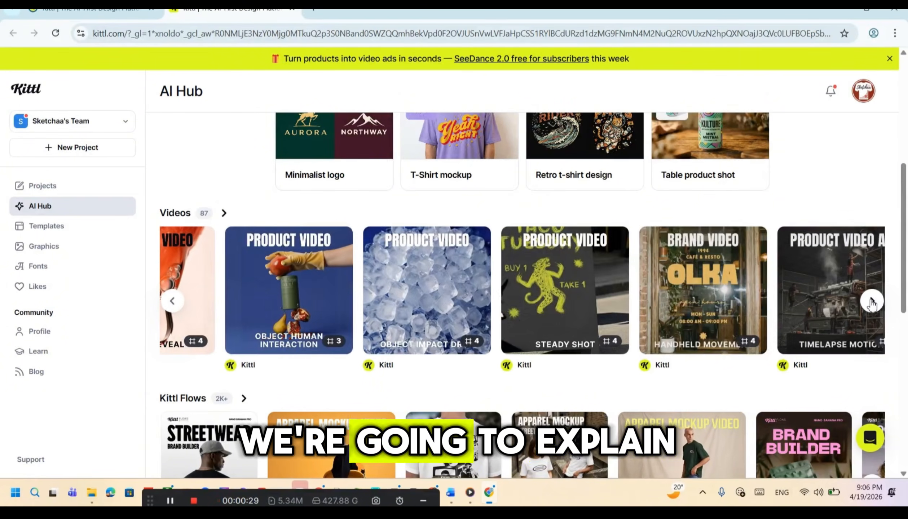
{"action": "left_click", "coordinate": [179, 308]}
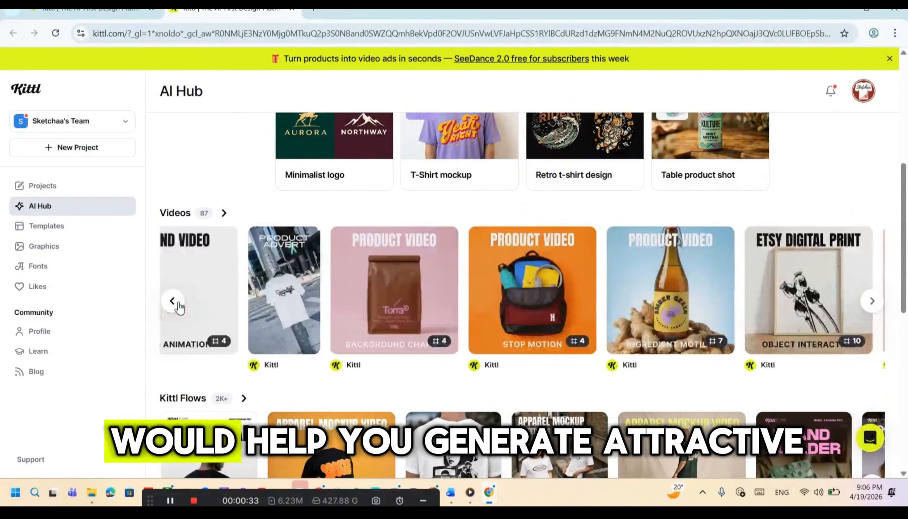
{"action": "left_click", "coordinate": [868, 304]}
{"action": "left_click", "coordinate": [869, 305]}
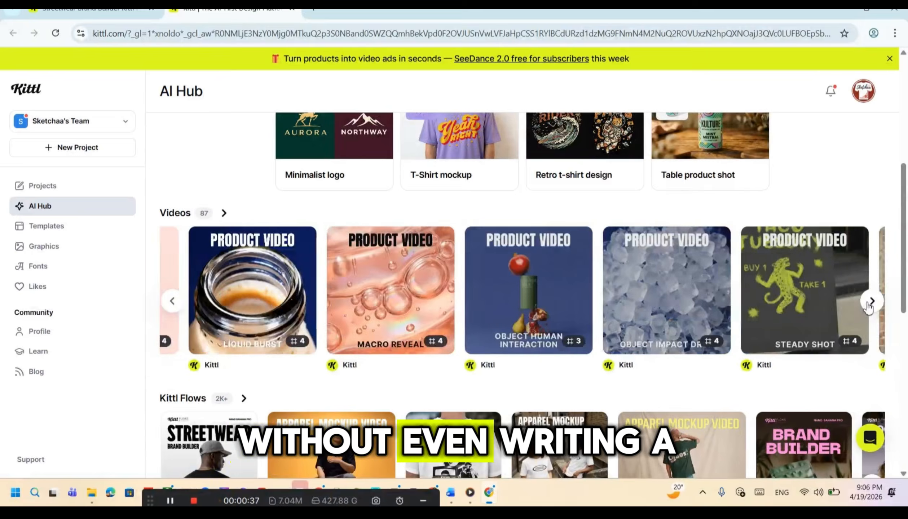
{"action": "left_click", "coordinate": [869, 305]}
{"action": "left_click", "coordinate": [869, 305]}
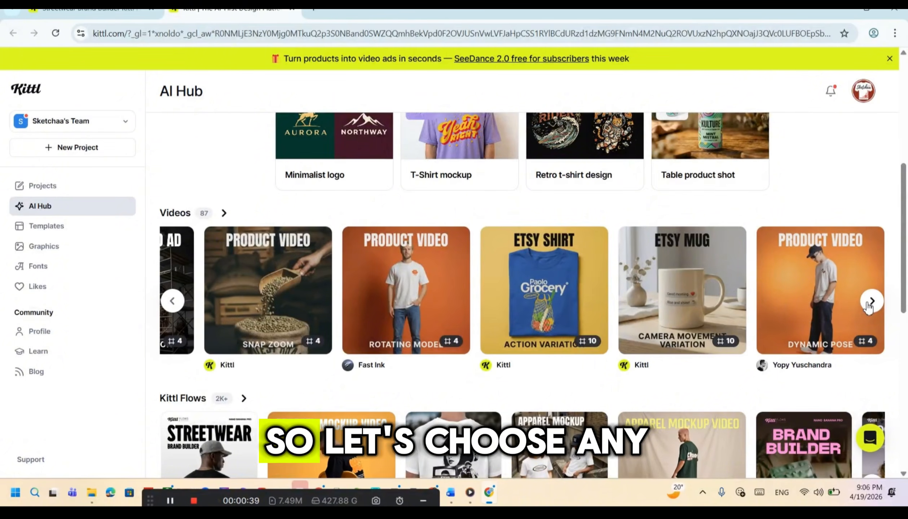
{"action": "left_click", "coordinate": [870, 304]}
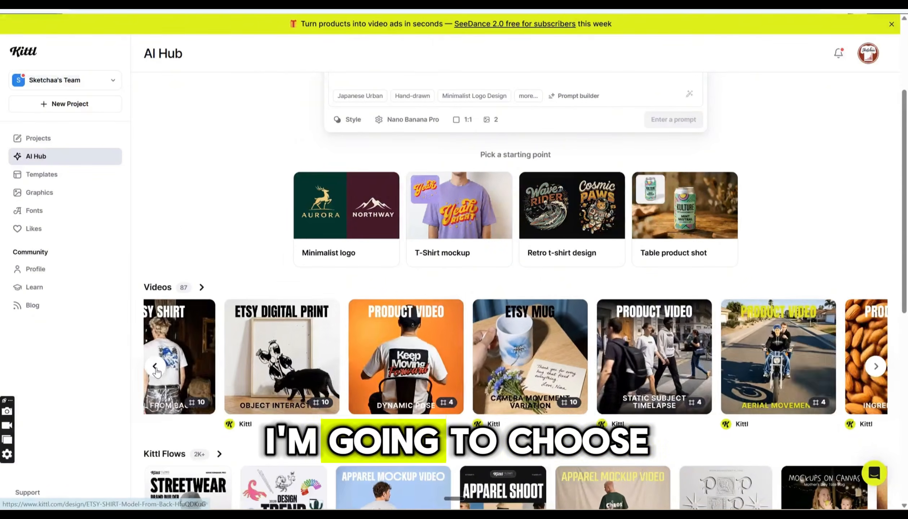
Find the ETSY SHIRT: Product on Surface template among the Videos and open it.
{"action": "left_click", "coordinate": [155, 367]}
{"action": "left_click", "coordinate": [156, 367]}
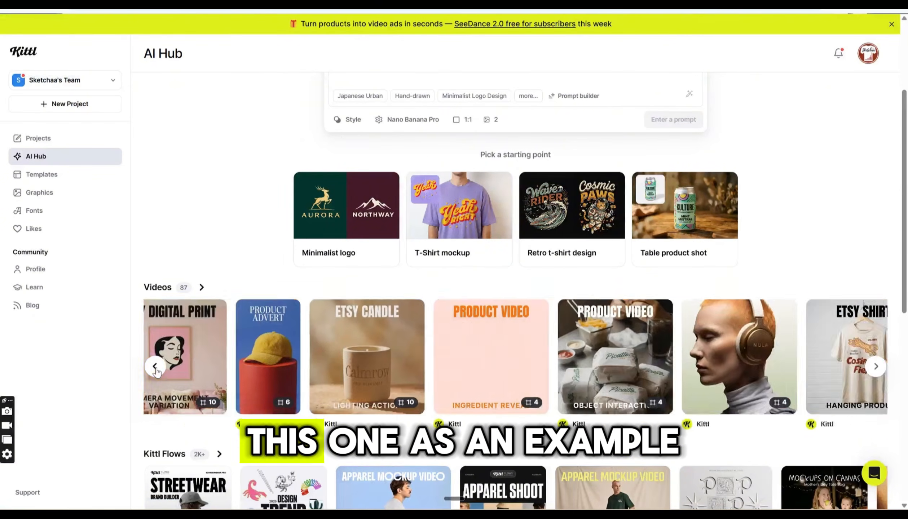
{"action": "left_click", "coordinate": [156, 367]}
{"action": "left_click", "coordinate": [155, 367]}
{"action": "left_click", "coordinate": [200, 400]}
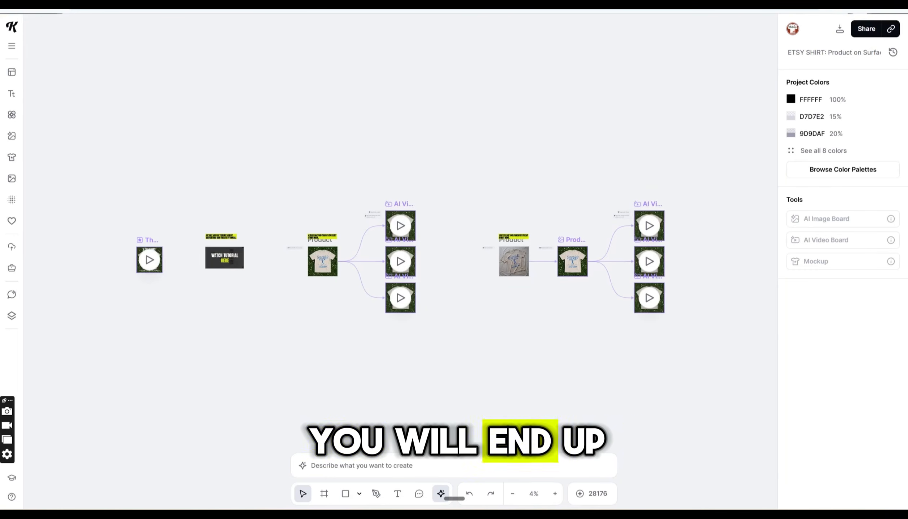
Play the Design Pan Close-Up, Timelapse Folding and Zoom Out videos connected to the Product image of the ready-made scene flow.
{"action": "left_click", "coordinate": [556, 495]}
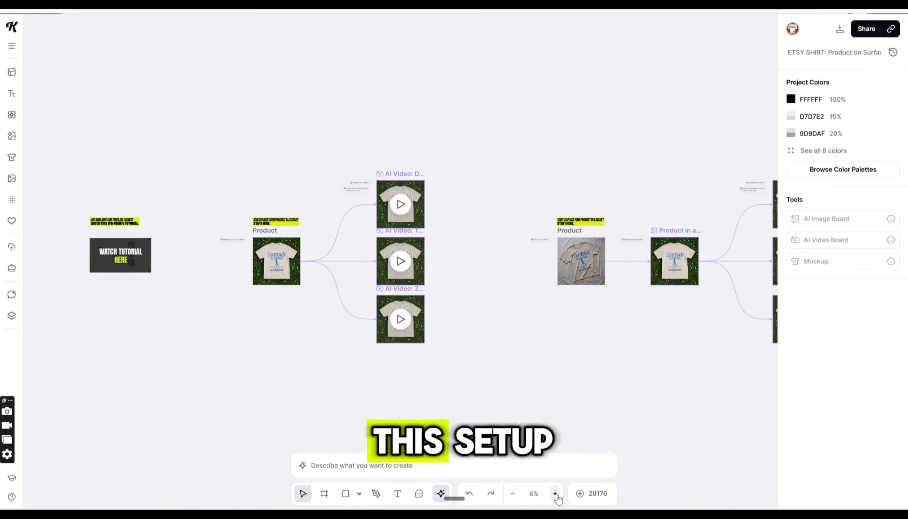
{"action": "left_click", "coordinate": [556, 495]}
{"action": "left_click_drag", "start_coordinate": [209, 407], "coordinate": [278, 382]}
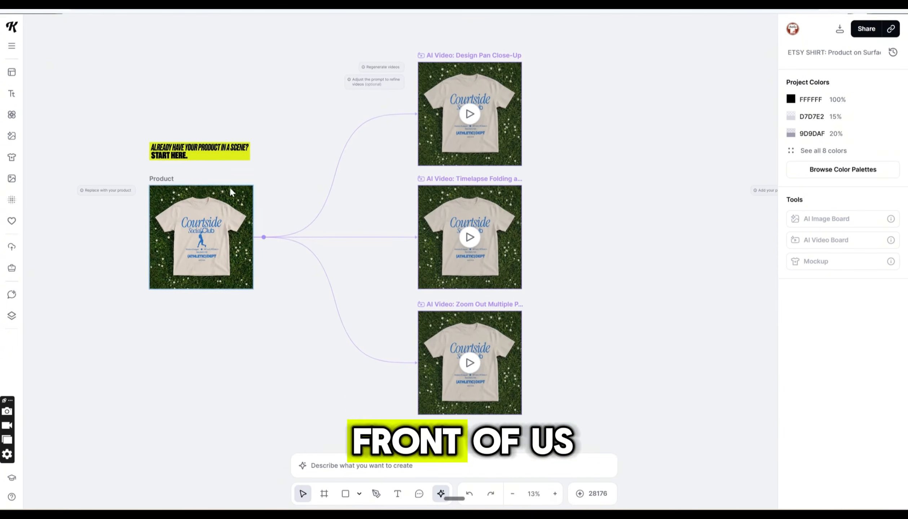
{"action": "left_click", "coordinate": [208, 238]}
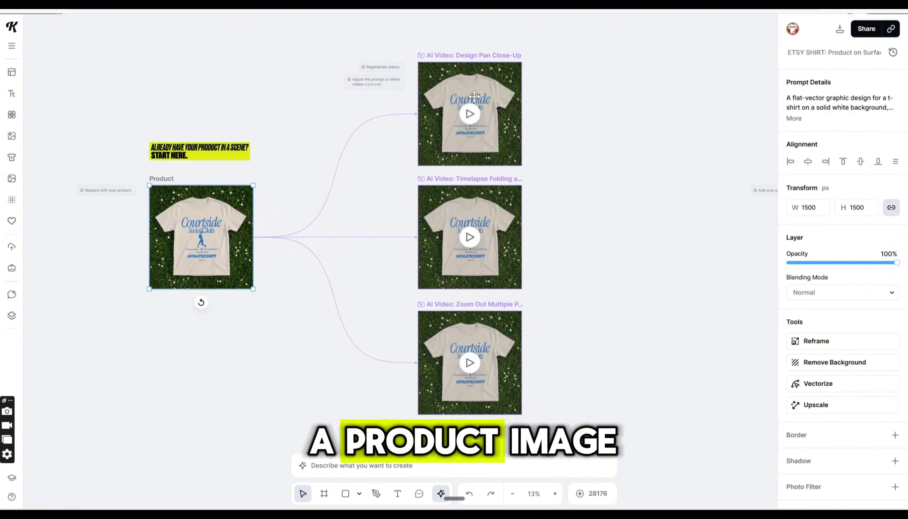
{"action": "left_click", "coordinate": [471, 115]}
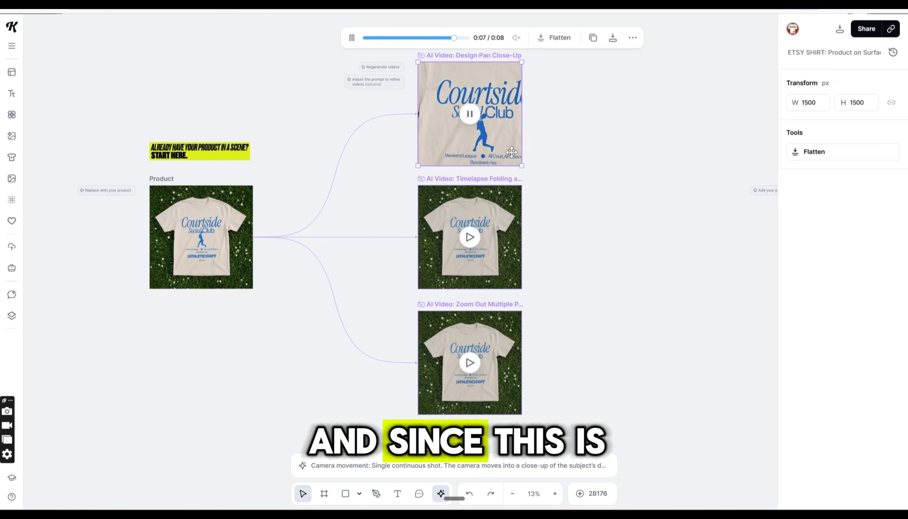
{"action": "left_click", "coordinate": [469, 238]}
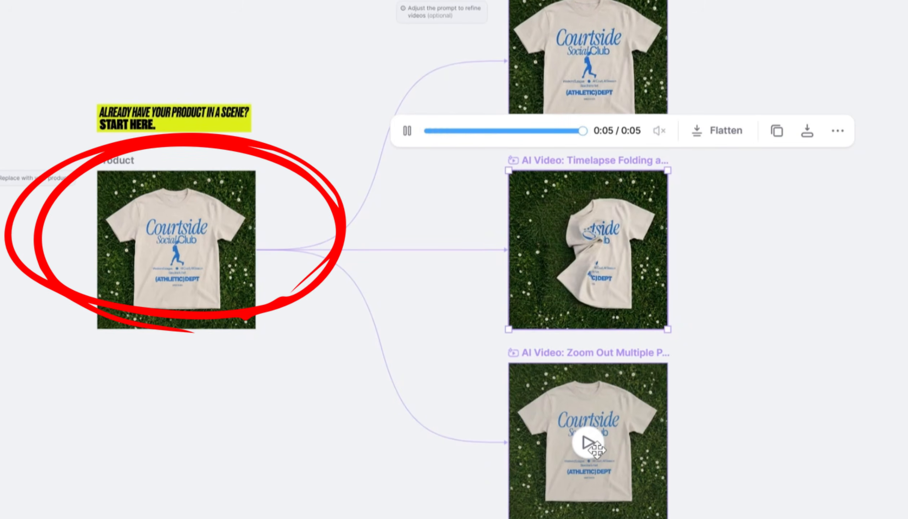
{"action": "left_click", "coordinate": [588, 444]}
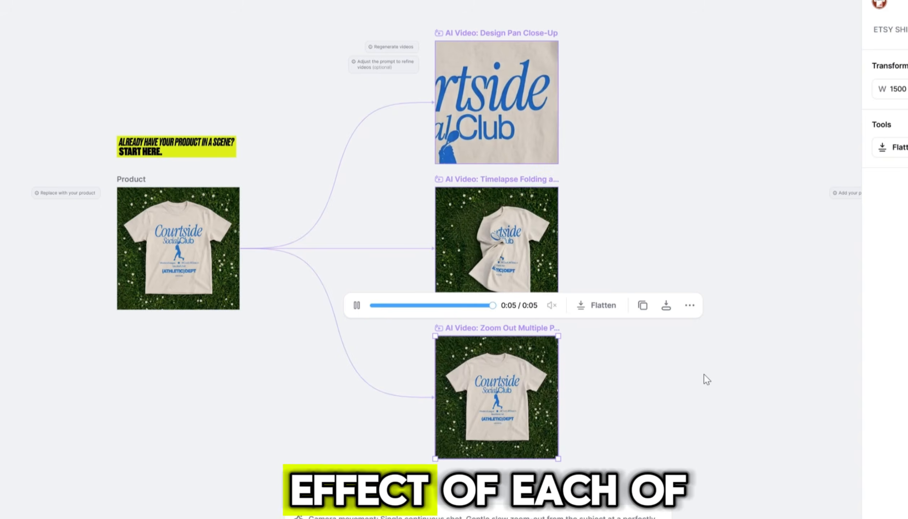
{"action": "left_click", "coordinate": [743, 329]}
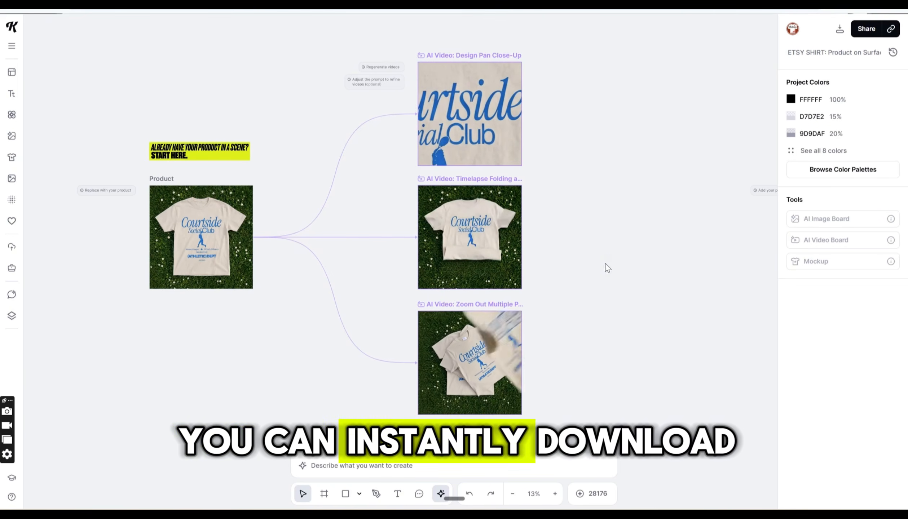
Review the generation prompts of the Design Pan Close-Up, Timelapse Folding and Zoom Out video boards.
{"action": "left_click", "coordinate": [470, 57]}
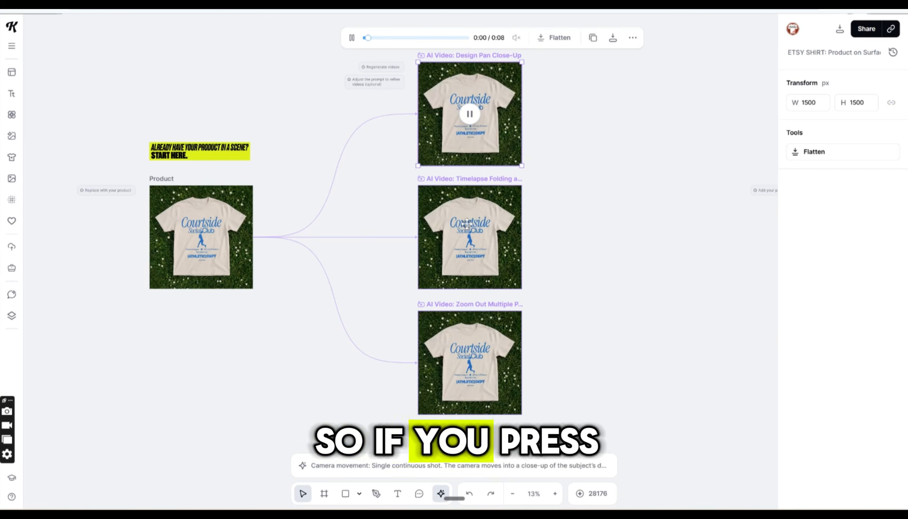
{"action": "left_click", "coordinate": [436, 467]}
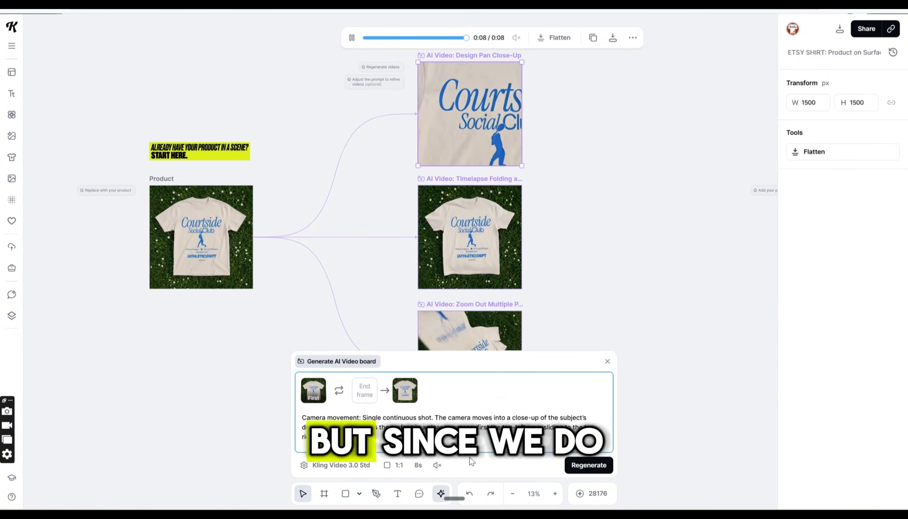
{"action": "left_click", "coordinate": [492, 182]}
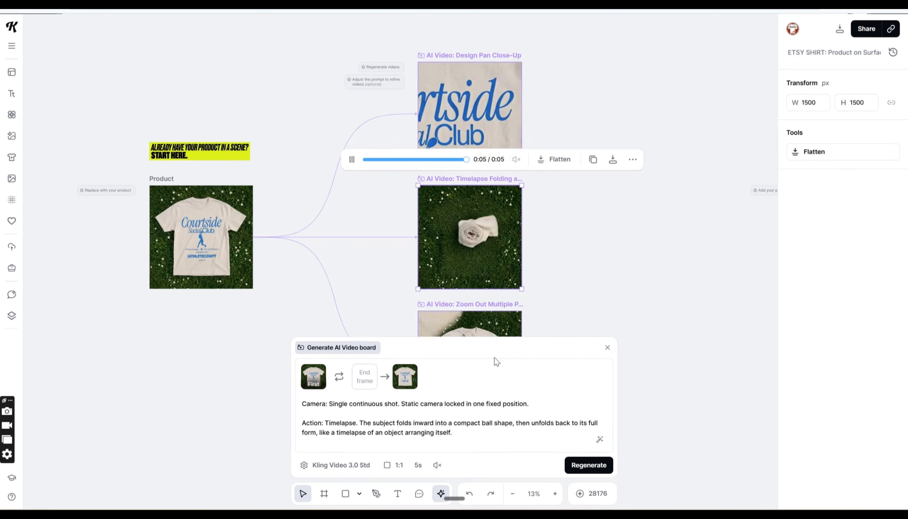
{"action": "left_click", "coordinate": [487, 303]}
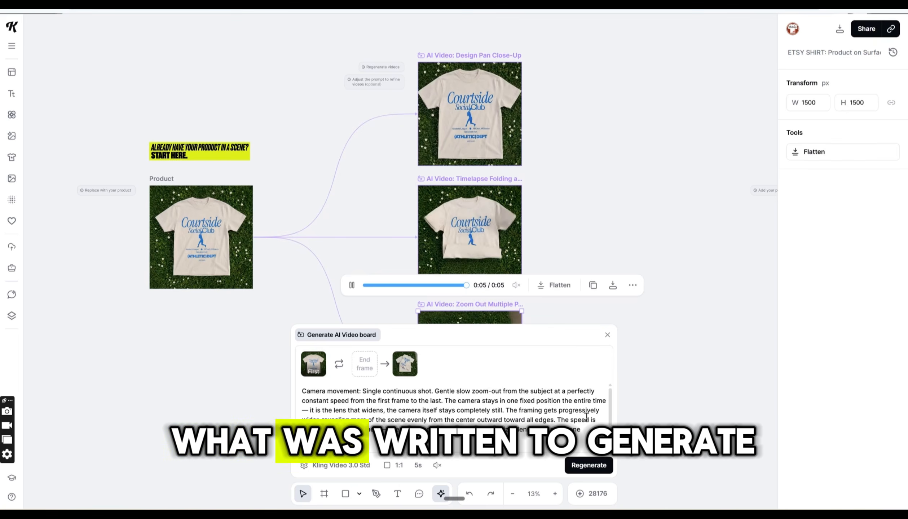
{"action": "scroll", "coordinate": [592, 418], "scroll_direction": "down", "scroll_amount": 2}
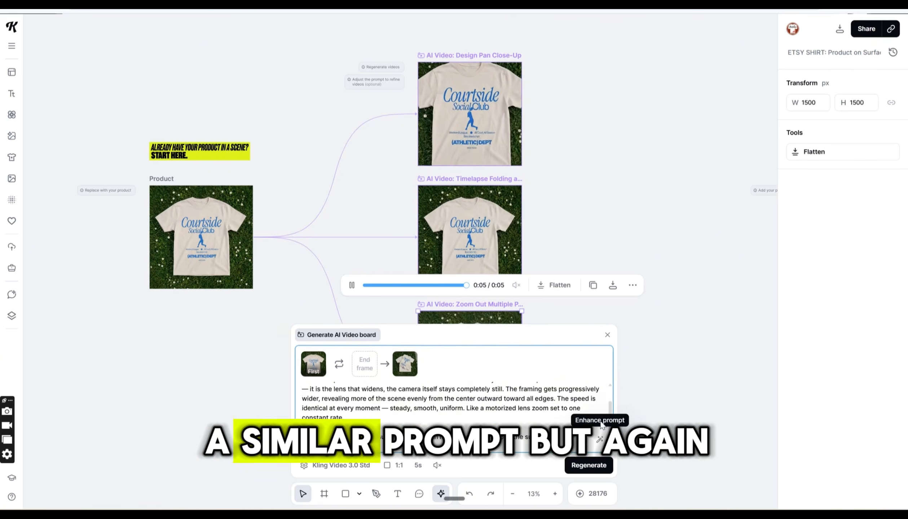
{"action": "left_click", "coordinate": [579, 253]}
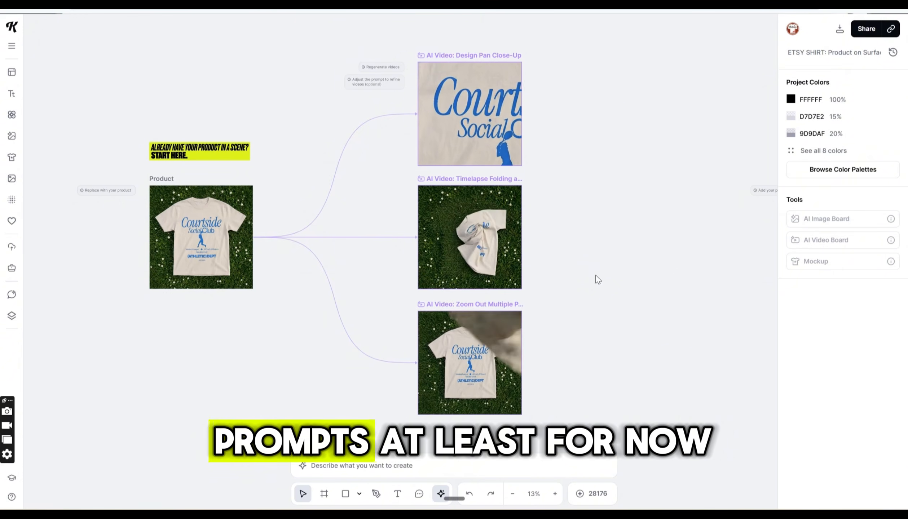
Upload the STAY WILD Human eagle design below the Product image of the "place your product in a scene" flow and scale it to about 1467 × 1763 px.
{"action": "left_click_drag", "start_coordinate": [608, 302], "coordinate": [280, 309]}
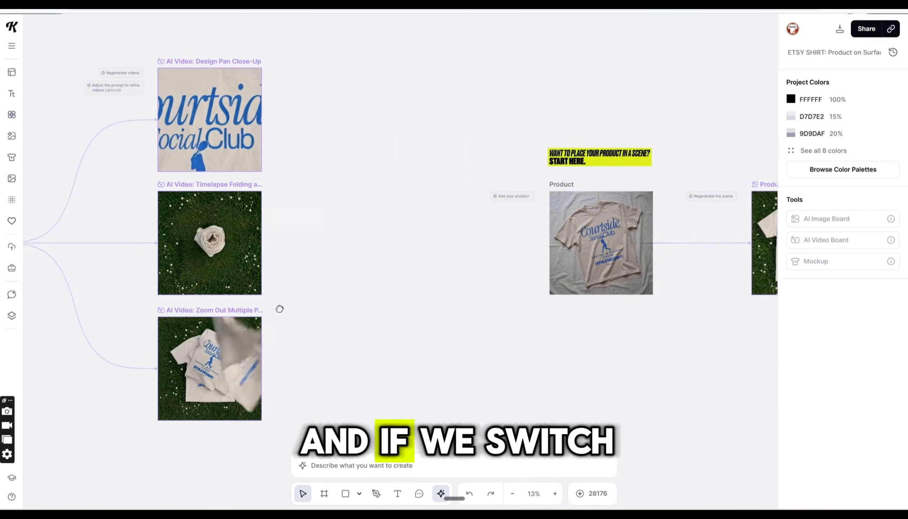
{"action": "left_click_drag", "start_coordinate": [452, 359], "coordinate": [219, 348]}
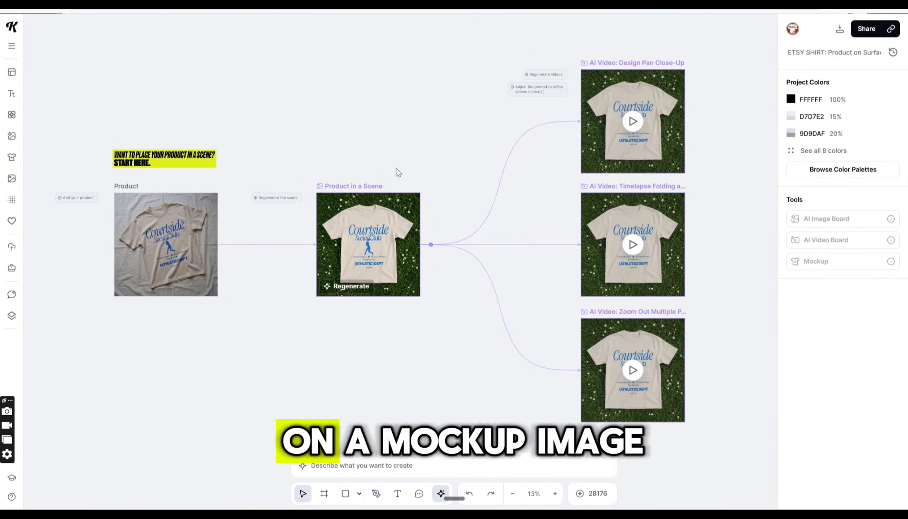
{"action": "left_click", "coordinate": [170, 252]}
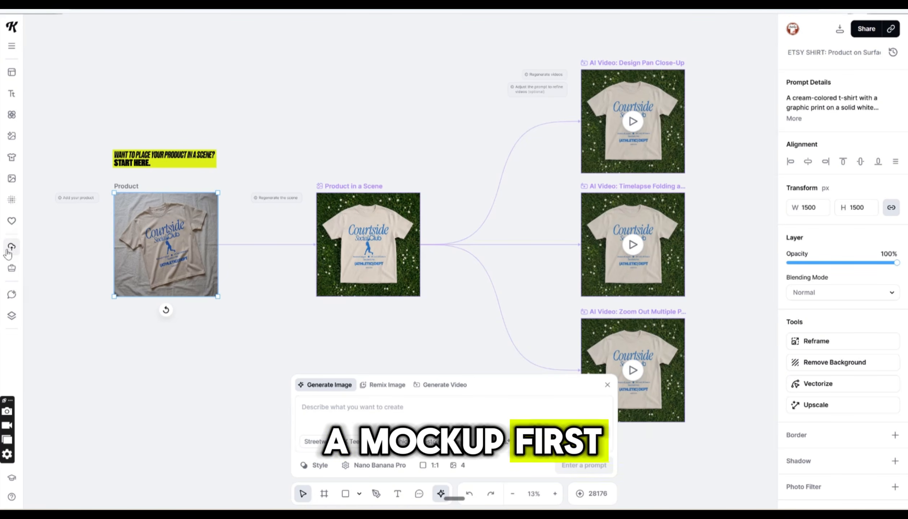
{"action": "left_click", "coordinate": [10, 248]}
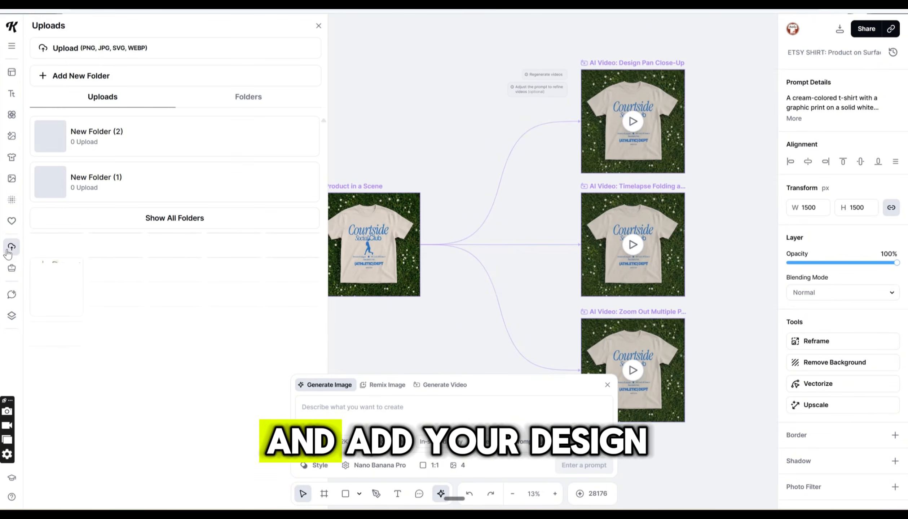
{"action": "left_click", "coordinate": [91, 48]}
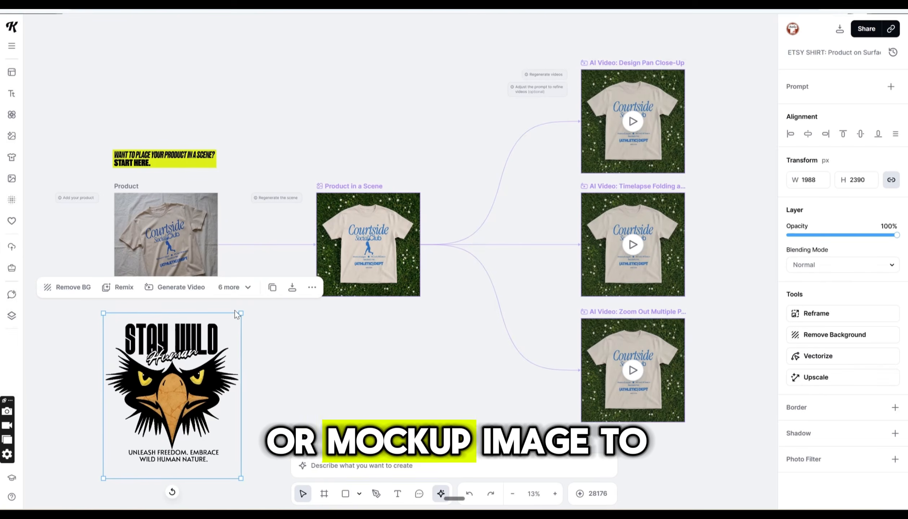
{"action": "left_click_drag", "start_coordinate": [242, 313], "coordinate": [205, 356]}
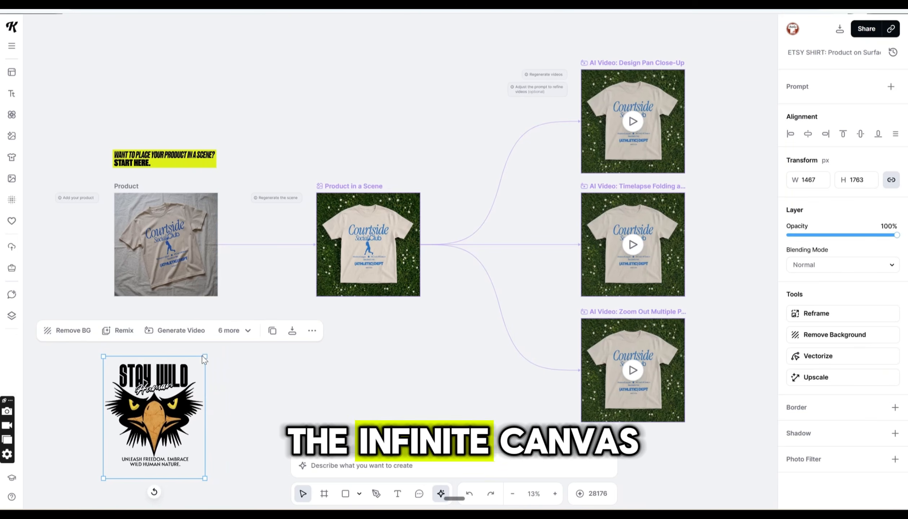
Remix the eagle design into two images with the prompt "add the design to a flat white t-shirt, with the design on the front, plain green background".
{"action": "mouse_move", "coordinate": [168, 407]}
{"action": "left_mouse_down"}
{"action": "mouse_move", "coordinate": [188, 407]}
{"action": "mouse_move", "coordinate": [171, 411]}
{"action": "left_mouse_up"}
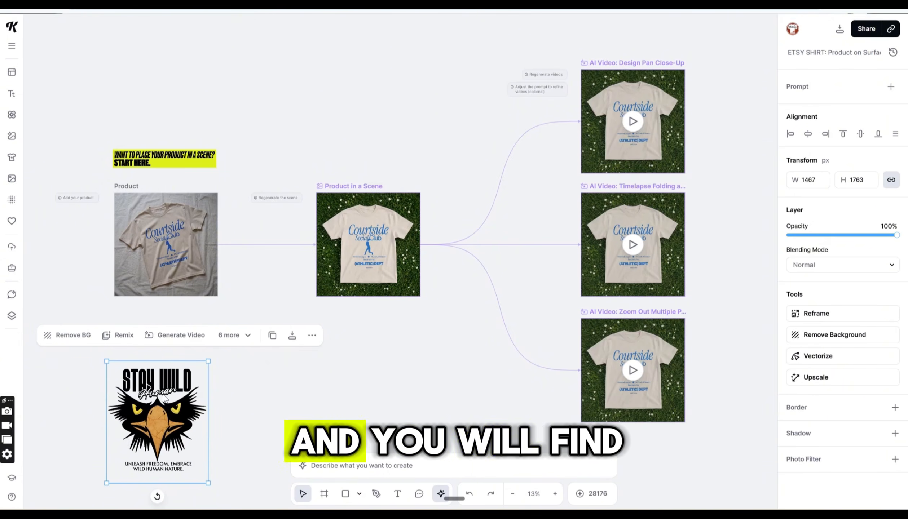
{"action": "left_click", "coordinate": [118, 342]}
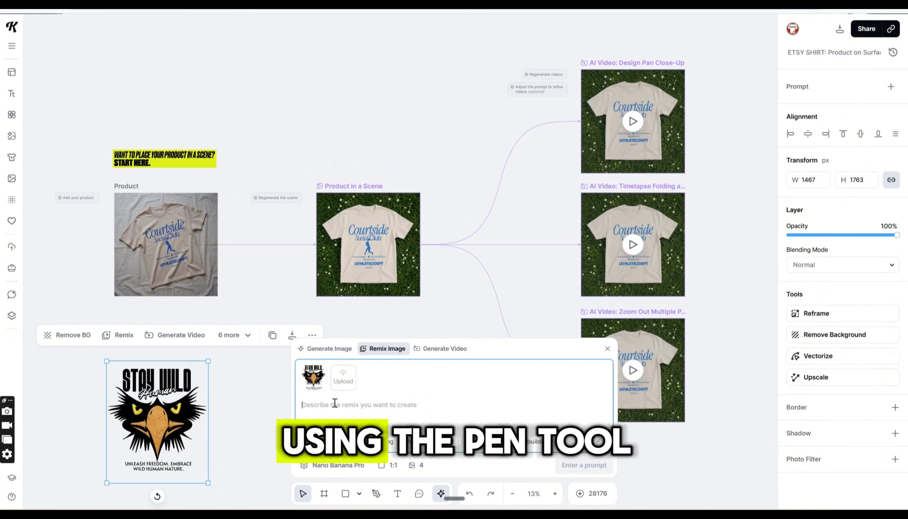
{"action": "type", "text": "add the design to "}
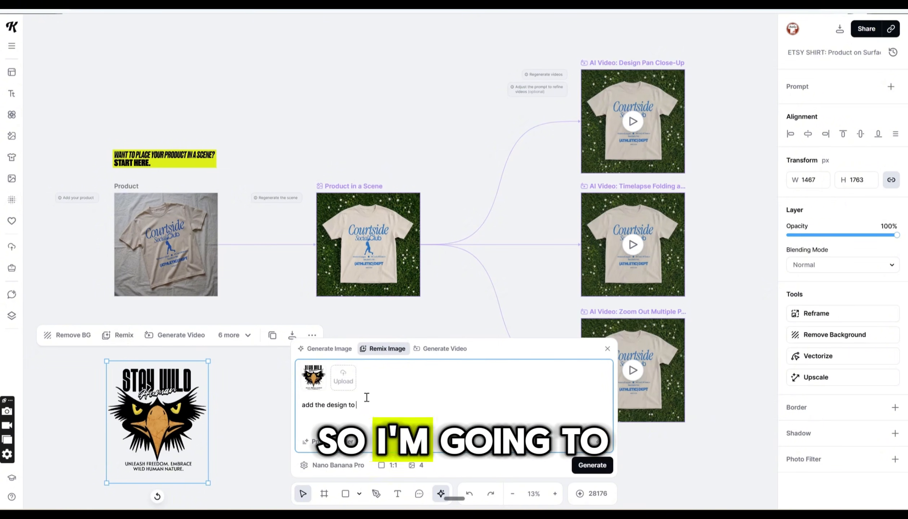
{"action": "type", "text": "a flat t-"}
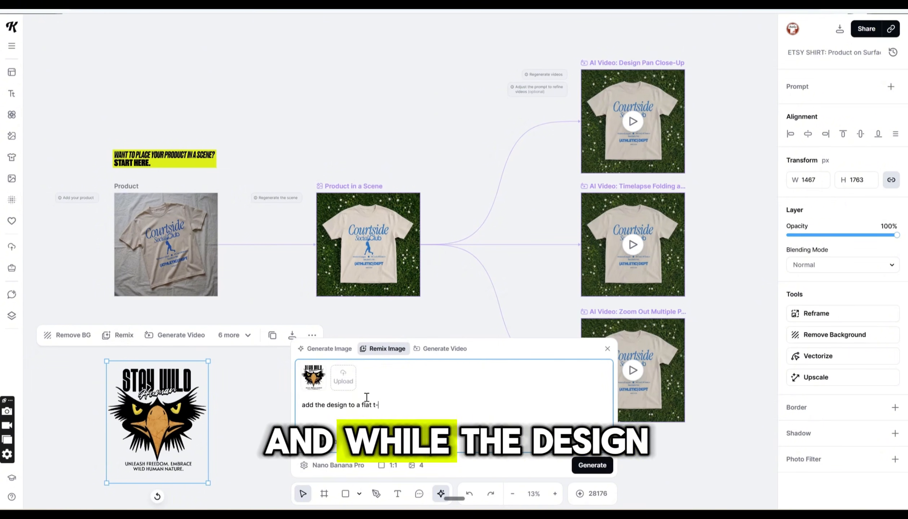
{"action": "type", "text": "shirt"}
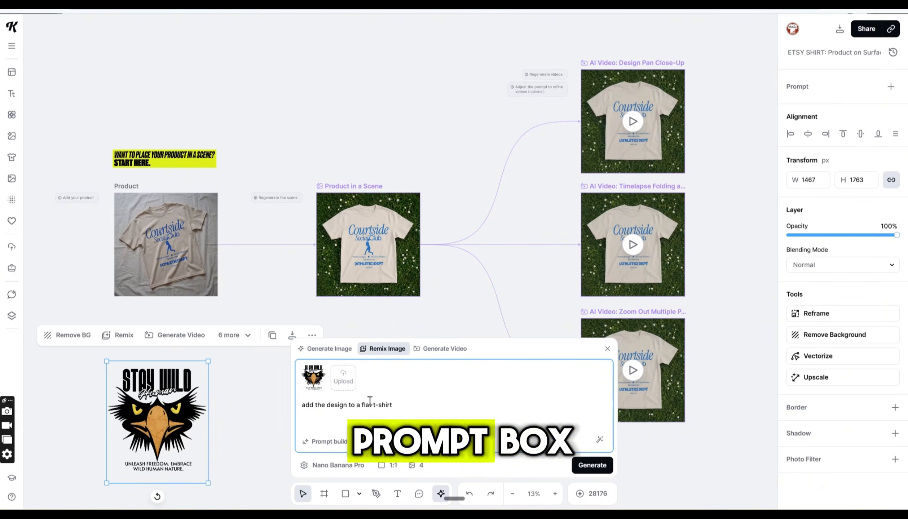
{"action": "left_click", "coordinate": [373, 404]}
{"action": "type", "text": "white"}
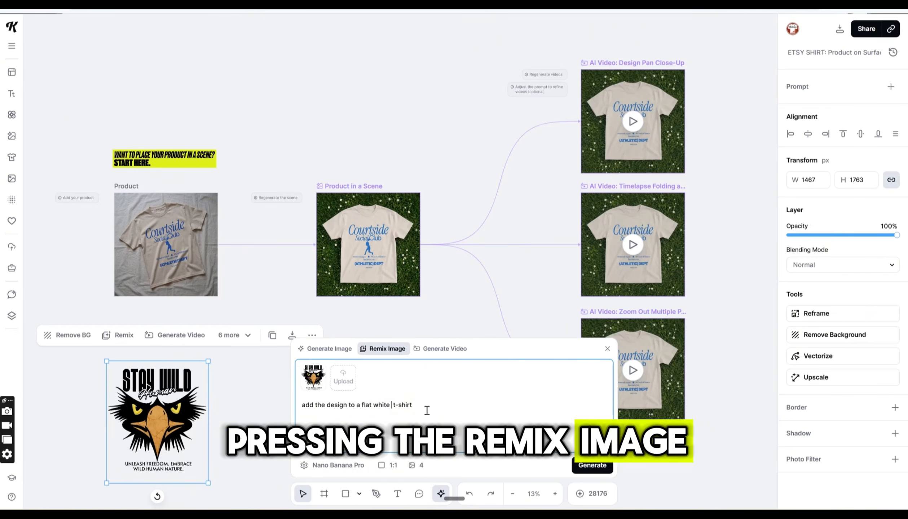
{"action": "left_click", "coordinate": [427, 411]}
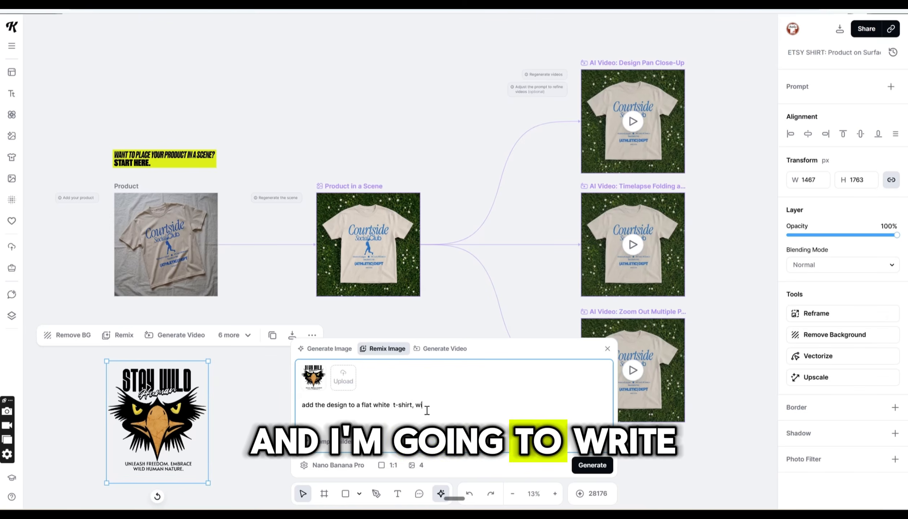
{"action": "type", "text": ", with the design on the front, plain green background"}
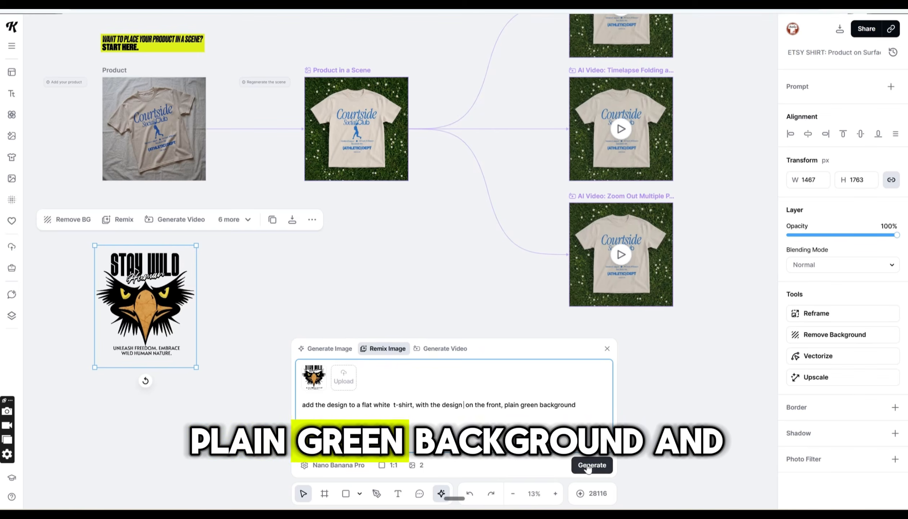
{"action": "left_click", "coordinate": [587, 468]}
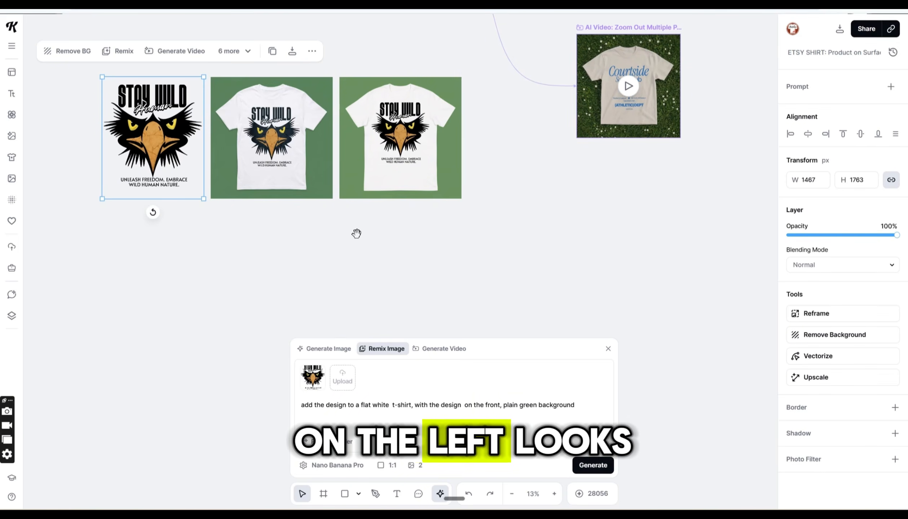
Delete the second generated T-shirt image, keeping the one directly beside the eagle design.
{"action": "left_click_drag", "start_coordinate": [356, 234], "coordinate": [367, 391]}
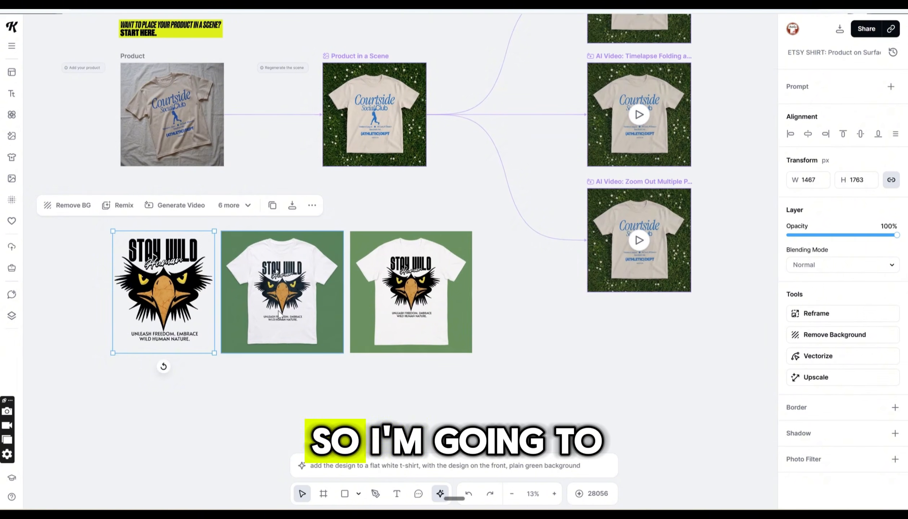
{"action": "left_click", "coordinate": [279, 314]}
{"action": "left_click", "coordinate": [453, 302]}
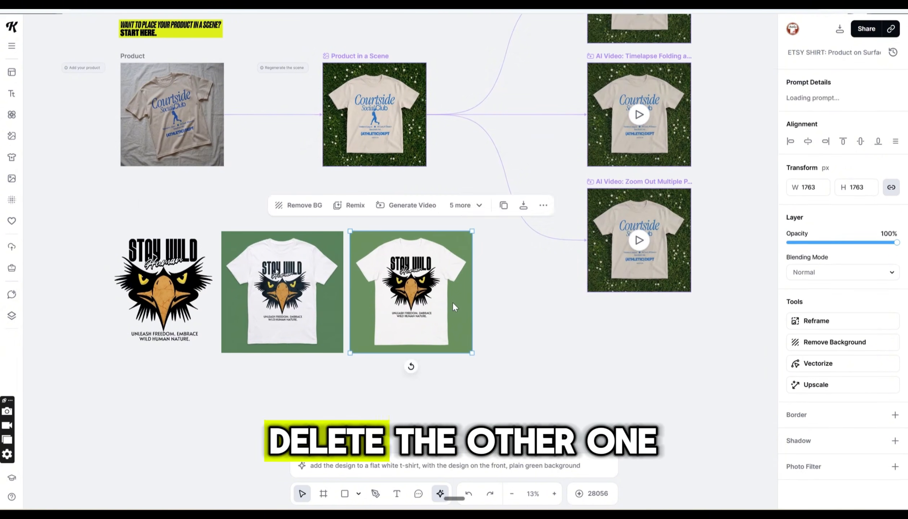
{"action": "key", "text": "Delete"}
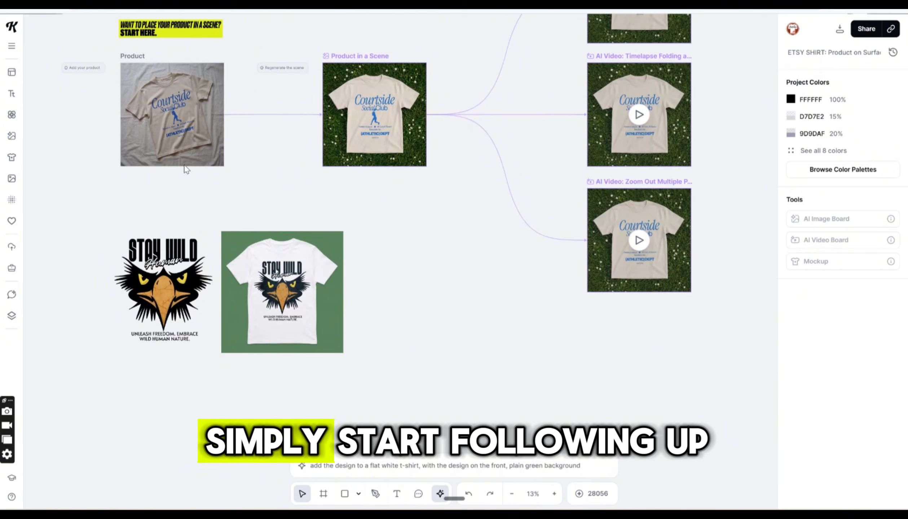
Replace the template's Product image with the generated white T-shirt mockup, moving the old image aside and scaling the mockup to 1500 × 1500 px.
{"action": "left_click", "coordinate": [278, 285]}
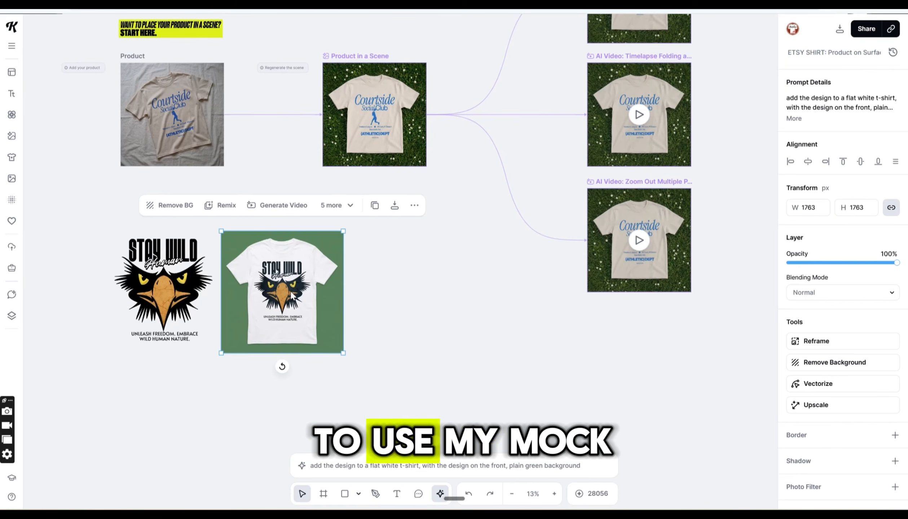
{"action": "left_click", "coordinate": [188, 130]}
{"action": "left_click_drag", "start_coordinate": [188, 130], "coordinate": [92, 276]}
{"action": "left_click_drag", "start_coordinate": [282, 292], "coordinate": [181, 123]}
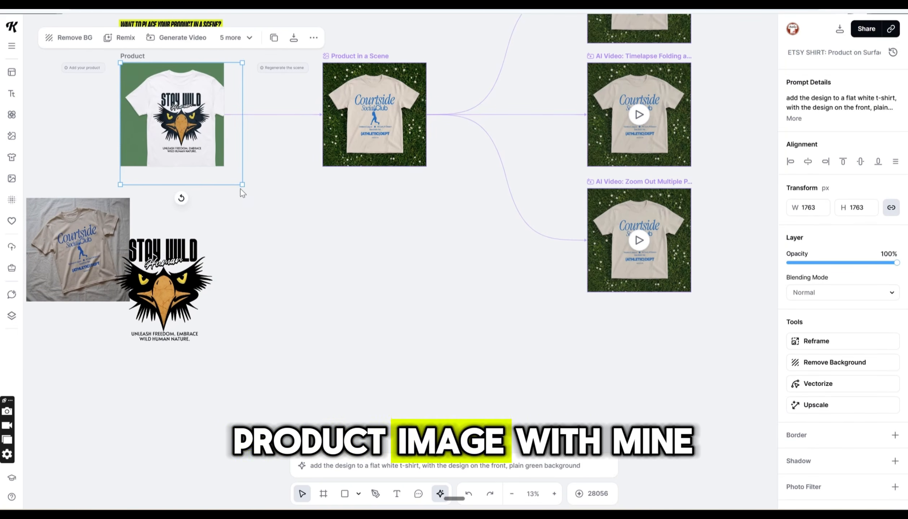
{"action": "left_click_drag", "start_coordinate": [241, 185], "coordinate": [224, 167]}
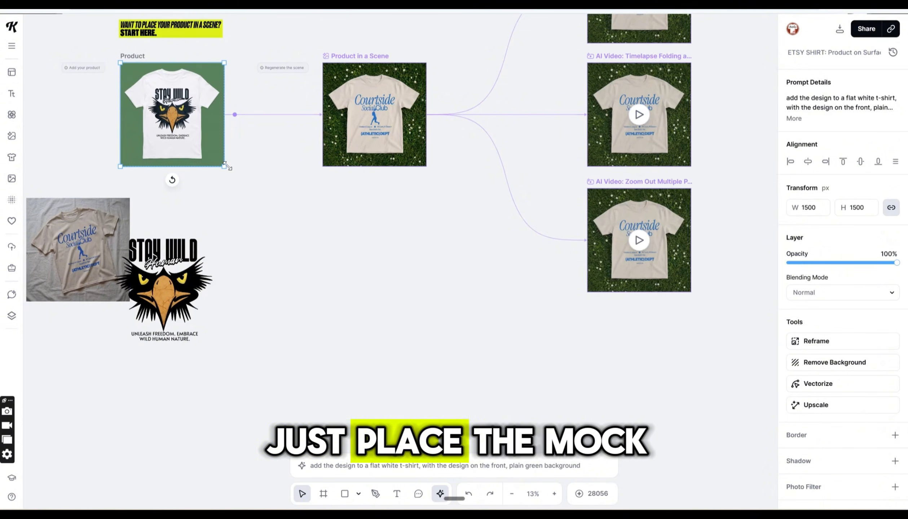
{"action": "left_click", "coordinate": [302, 218]}
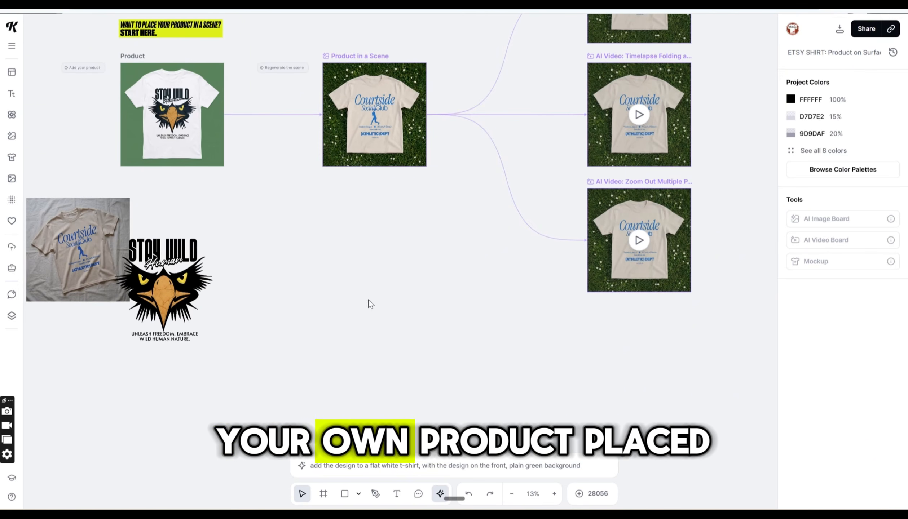
Regenerate the Product in a Scene image from the white eagle T-shirt using the template's existing prompt.
{"action": "left_click_drag", "start_coordinate": [368, 301], "coordinate": [344, 383]}
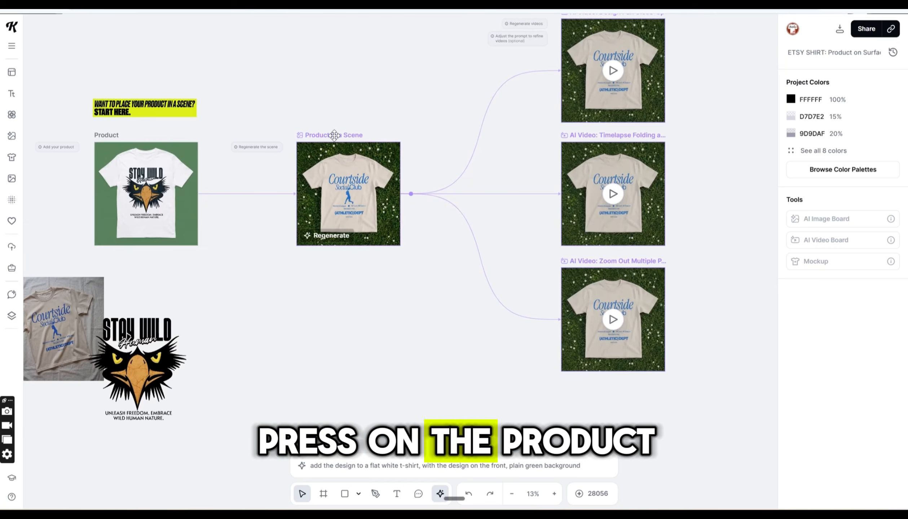
{"action": "left_click", "coordinate": [345, 173]}
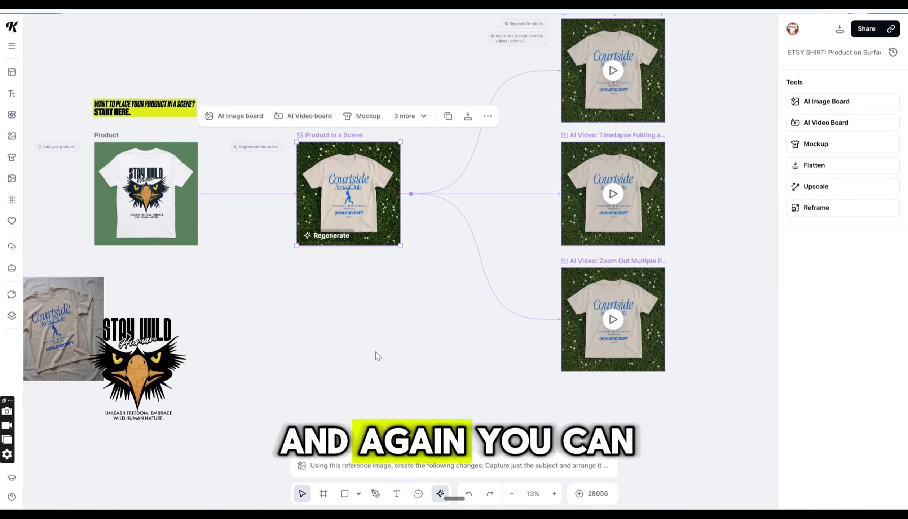
{"action": "left_click", "coordinate": [365, 466]}
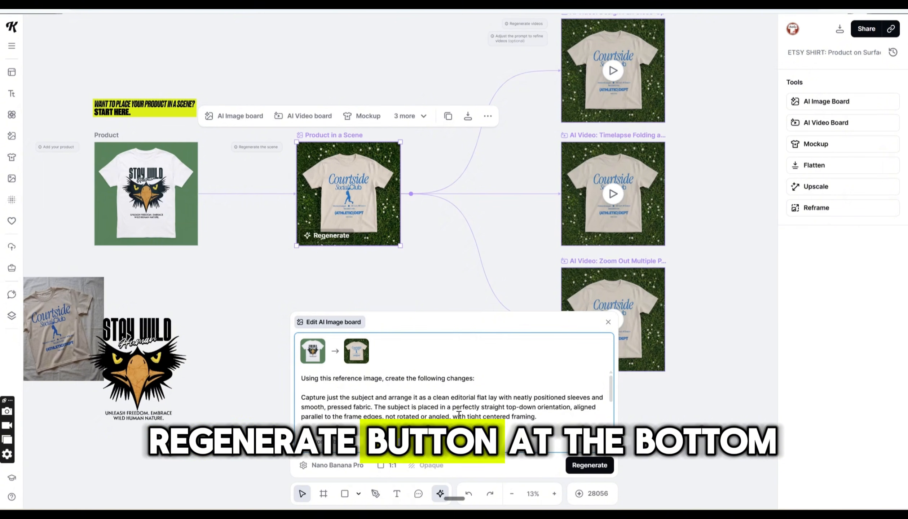
{"action": "left_click", "coordinate": [575, 467]}
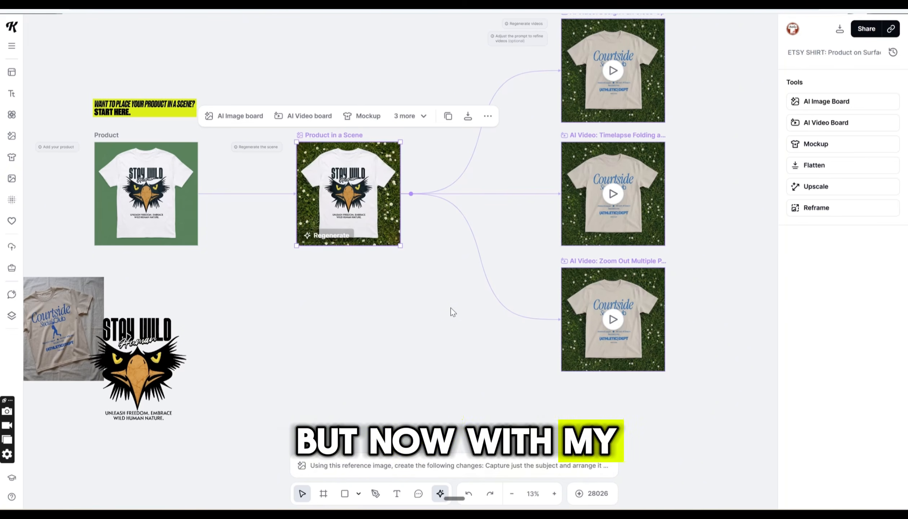
Preview the template's Design Pan Close-Up video and regenerate it with the eagle T-shirt scene as first frame.
{"action": "left_click_drag", "start_coordinate": [451, 311], "coordinate": [318, 369]}
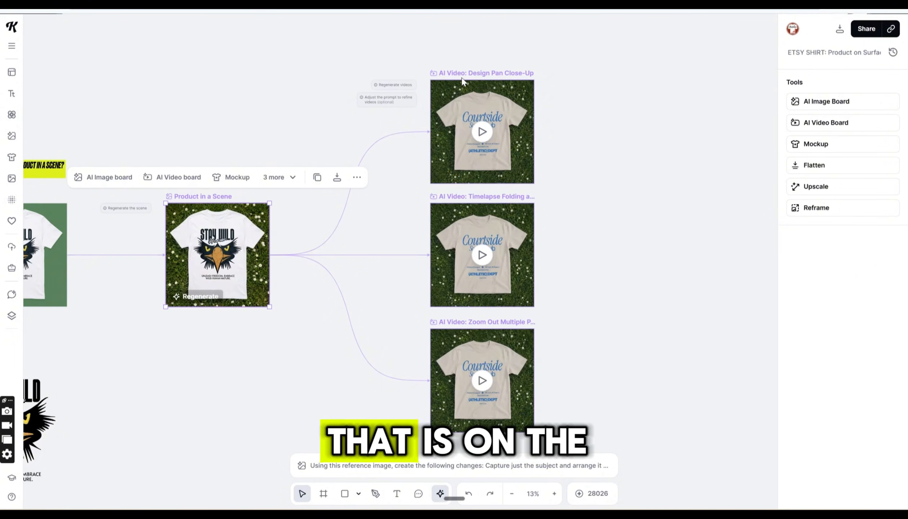
{"action": "left_click", "coordinate": [473, 70]}
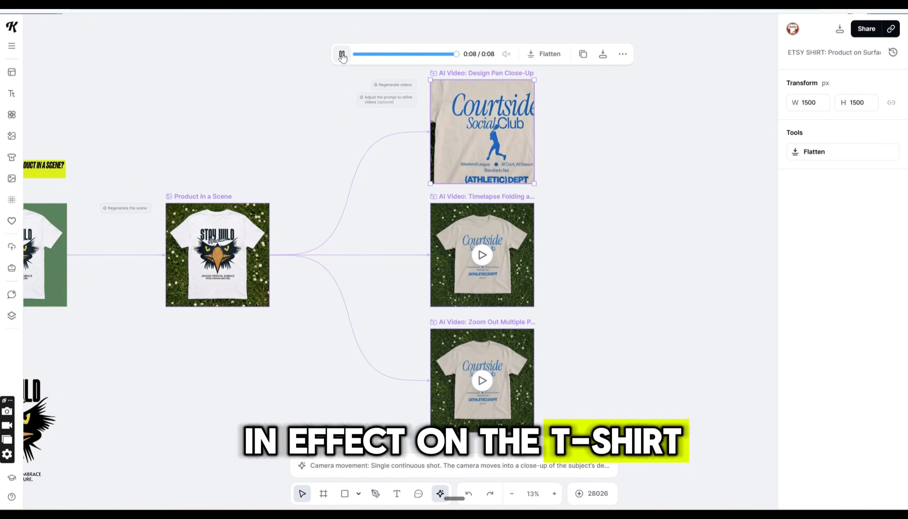
{"action": "left_click", "coordinate": [628, 244]}
{"action": "left_click", "coordinate": [483, 132]}
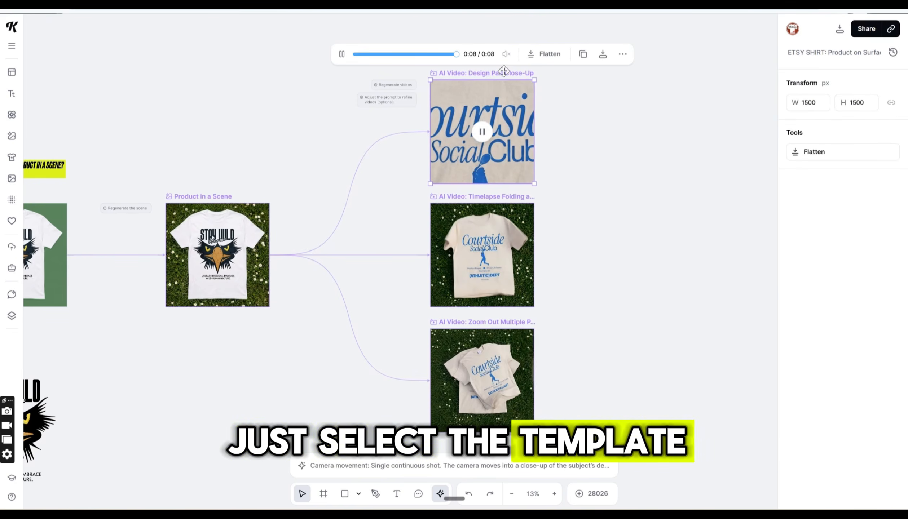
{"action": "left_click", "coordinate": [534, 468]}
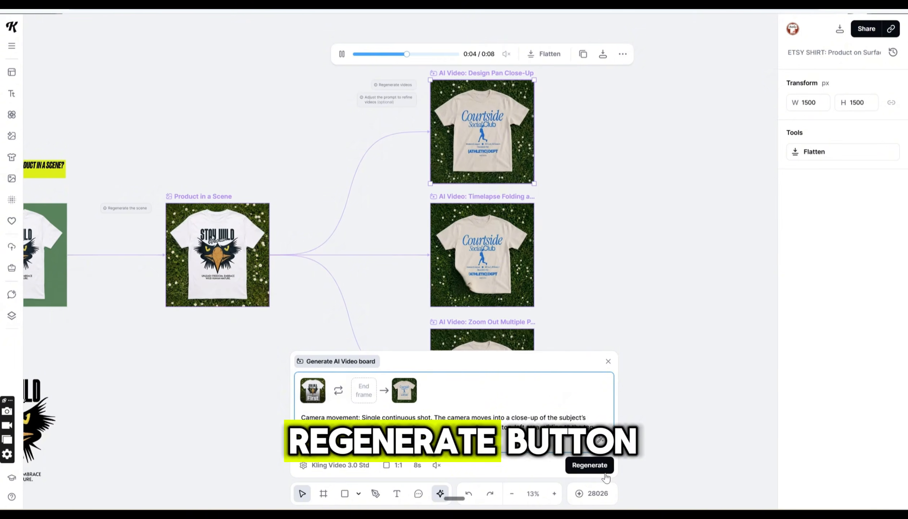
{"action": "left_click", "coordinate": [595, 469]}
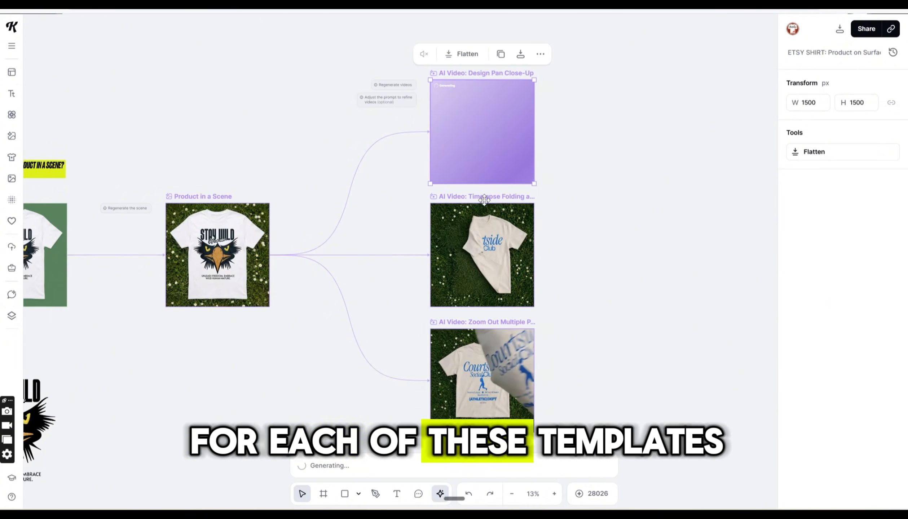
Regenerate the Timelapse Folding and Zoom Out videos with the eagle T-shirt scene, keeping their existing prompts.
{"action": "left_click", "coordinate": [482, 254]}
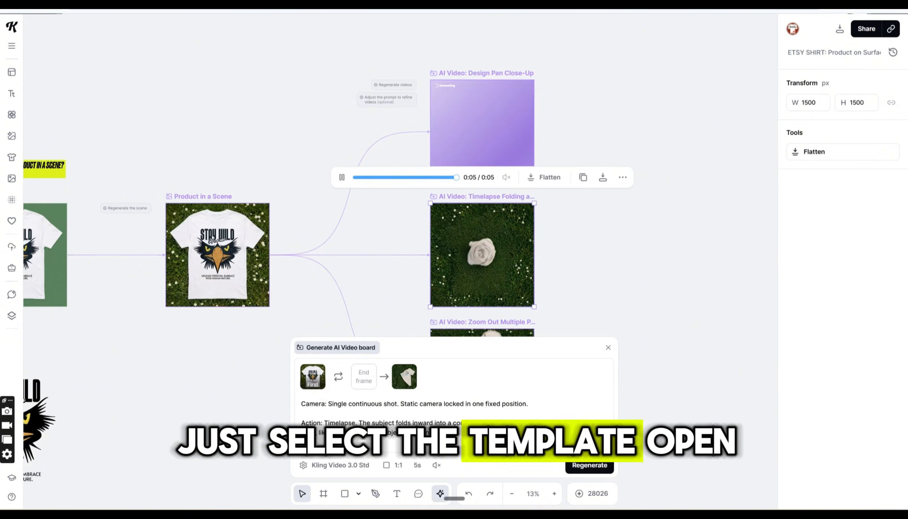
{"action": "left_click", "coordinate": [587, 466]}
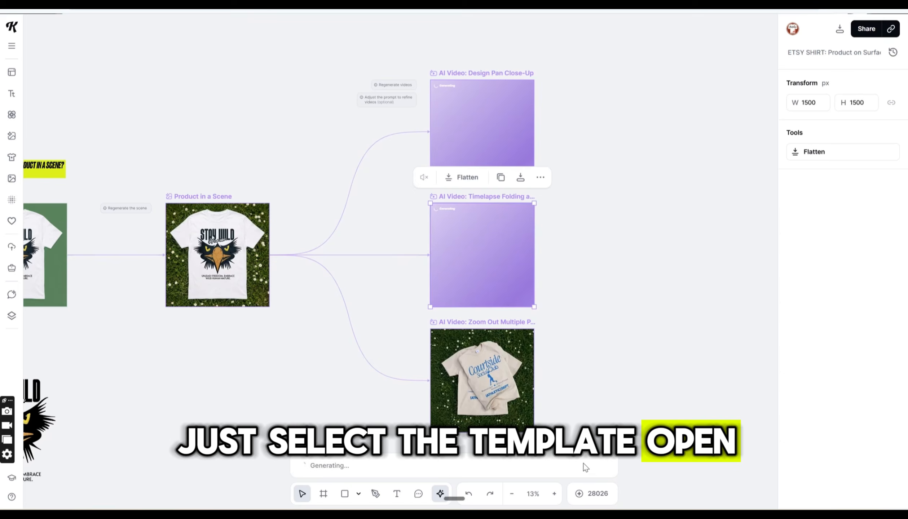
{"action": "left_click", "coordinate": [497, 329]}
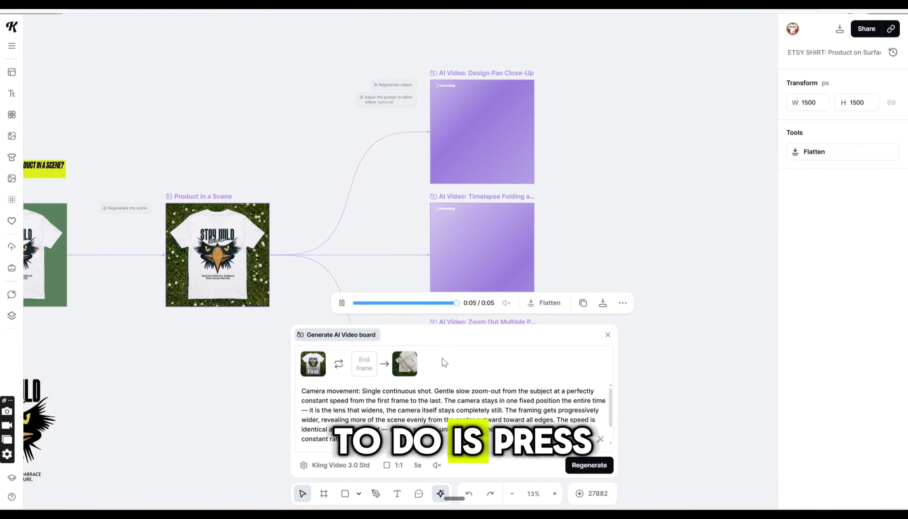
{"action": "left_click", "coordinate": [581, 470]}
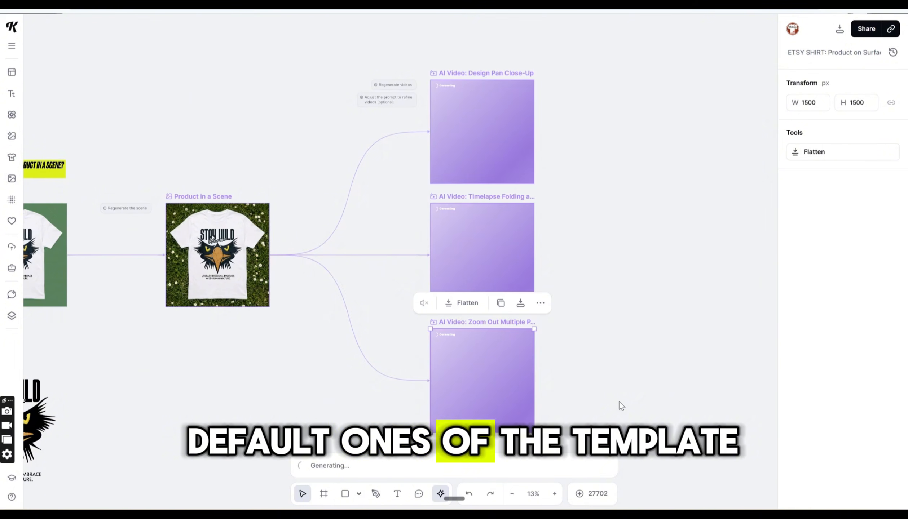
Play the newly generated Design Pan Close-Up video of the eagle T-shirt.
{"action": "left_click", "coordinate": [661, 378]}
{"action": "left_click_drag", "start_coordinate": [661, 378], "coordinate": [607, 353]}
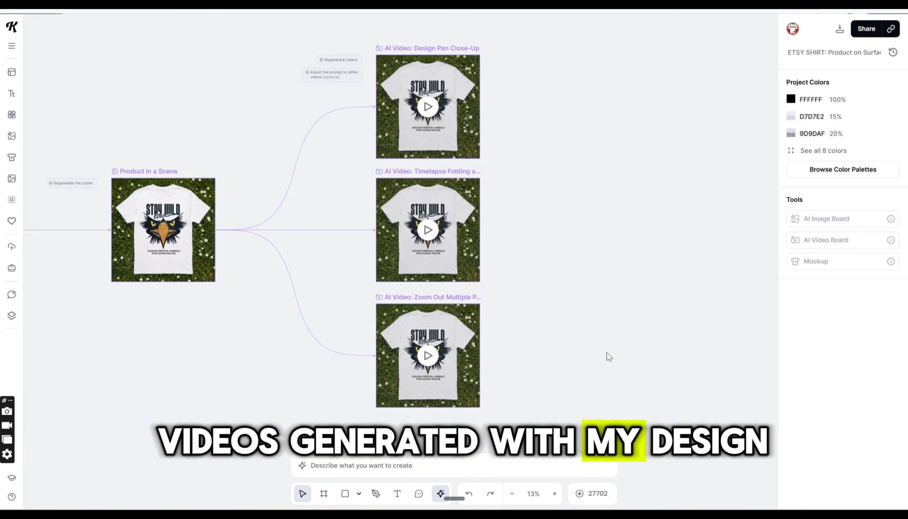
{"action": "left_click", "coordinate": [431, 112]}
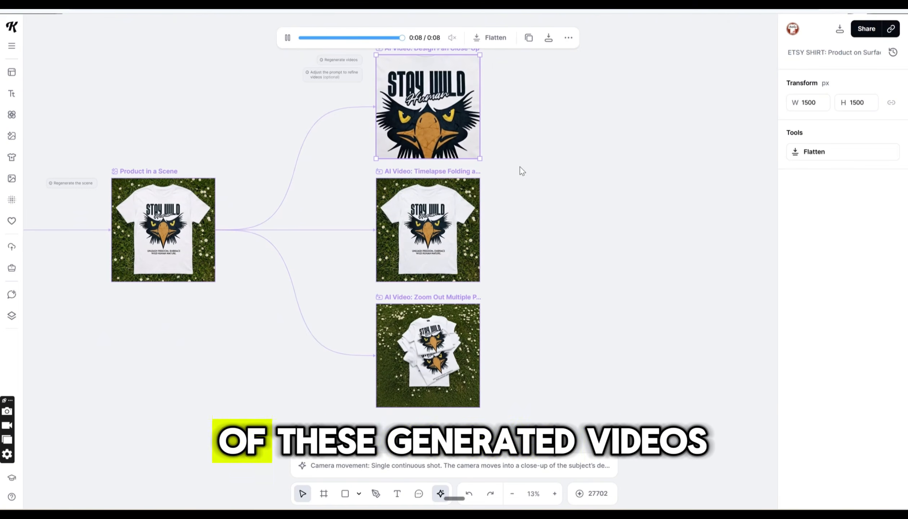
{"action": "left_click", "coordinate": [552, 203]}
Flatten the generated Design Pan Close-Up video into a separate video beside its board and select the Zoom Out video.
{"action": "right_click", "coordinate": [459, 68]}
{"action": "left_click", "coordinate": [496, 38]}
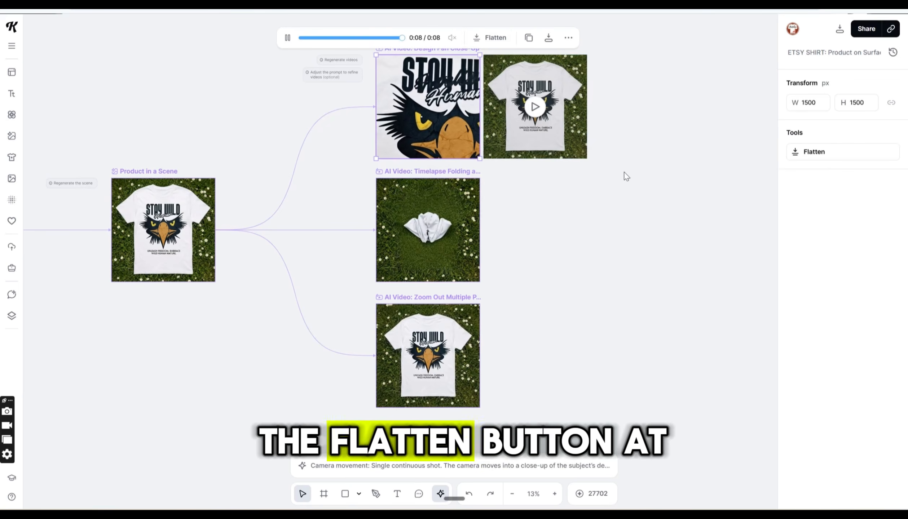
{"action": "left_click", "coordinate": [537, 109]}
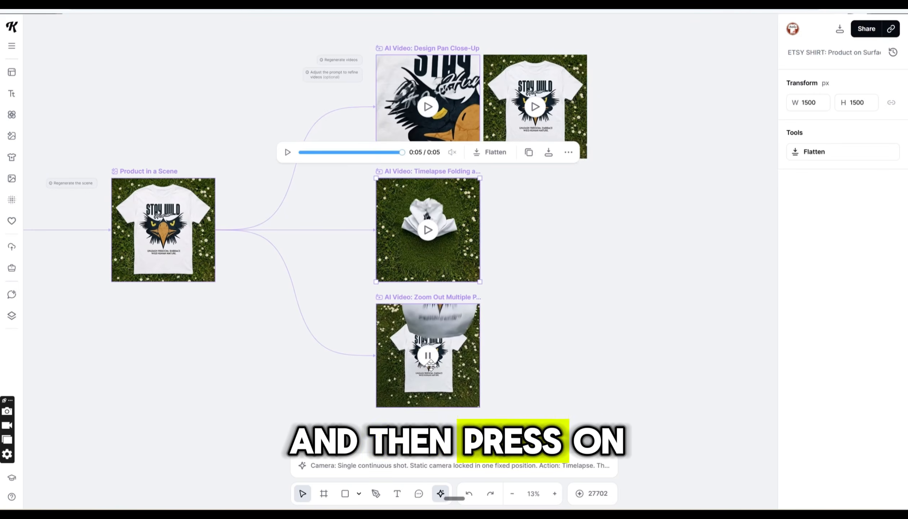
{"action": "left_click", "coordinate": [437, 364]}
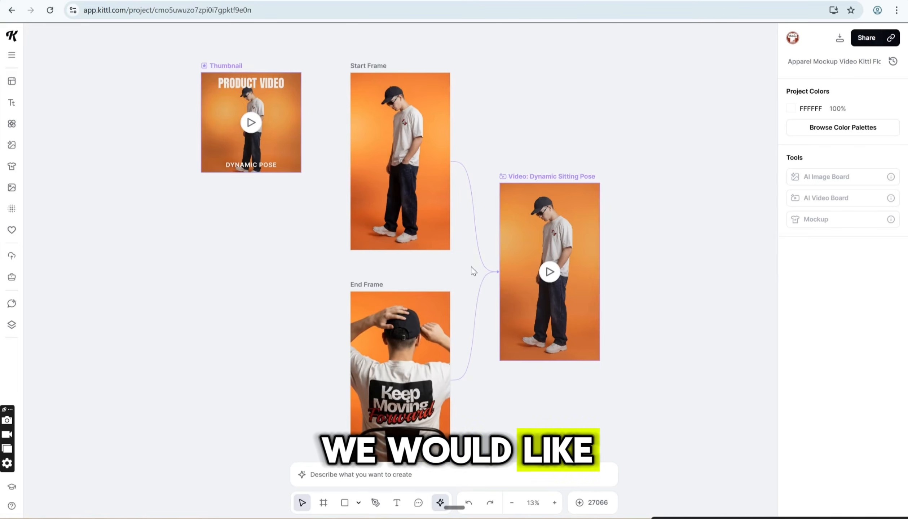
Play the Dynamic Sitting Pose video and start a remix of the Start Frame image with the eagle design uploaded as reference.
{"action": "left_click_drag", "start_coordinate": [287, 286], "coordinate": [263, 264]}
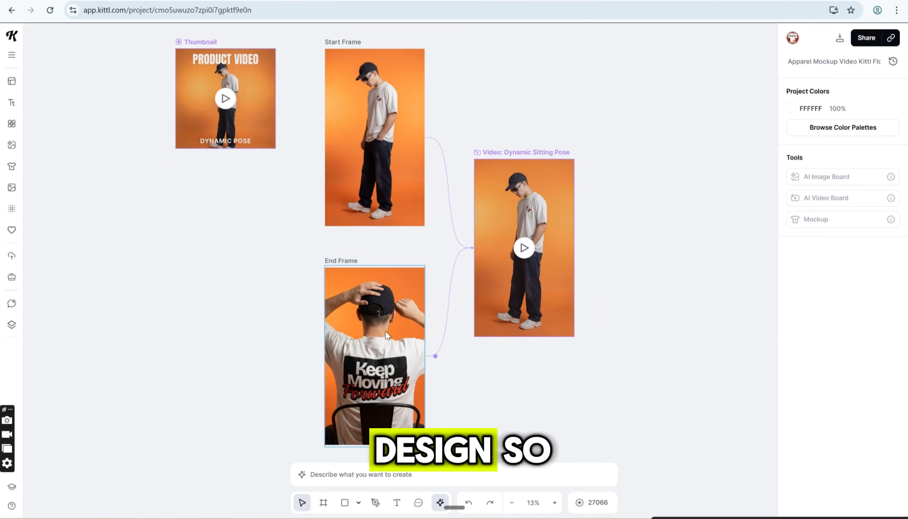
{"action": "left_click", "coordinate": [525, 251]}
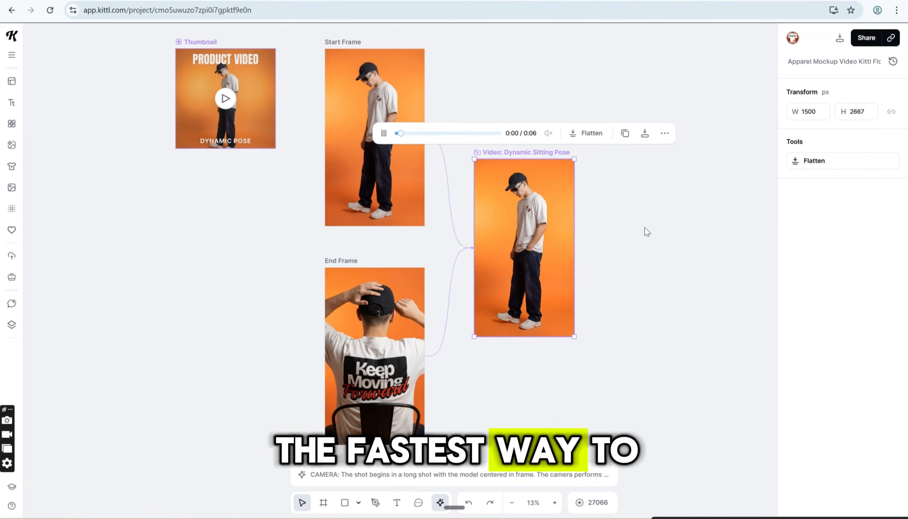
{"action": "left_click", "coordinate": [376, 91]}
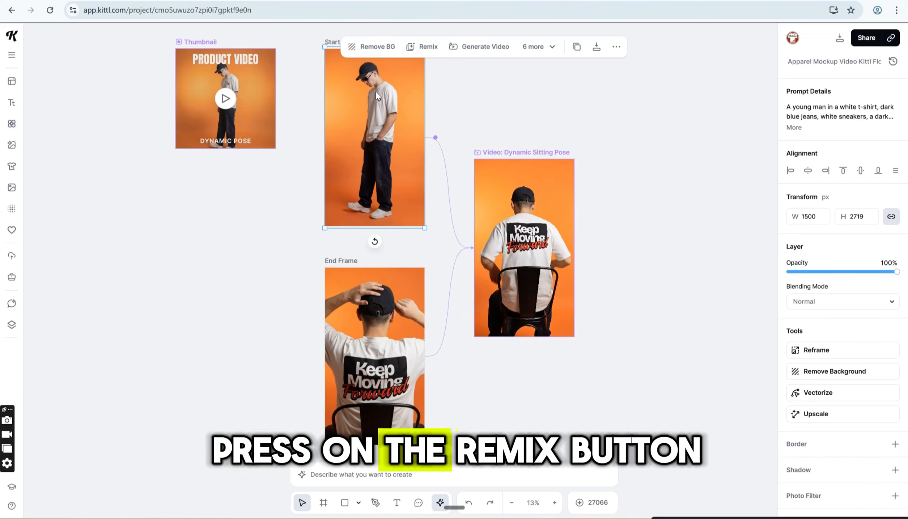
{"action": "left_click", "coordinate": [427, 49]}
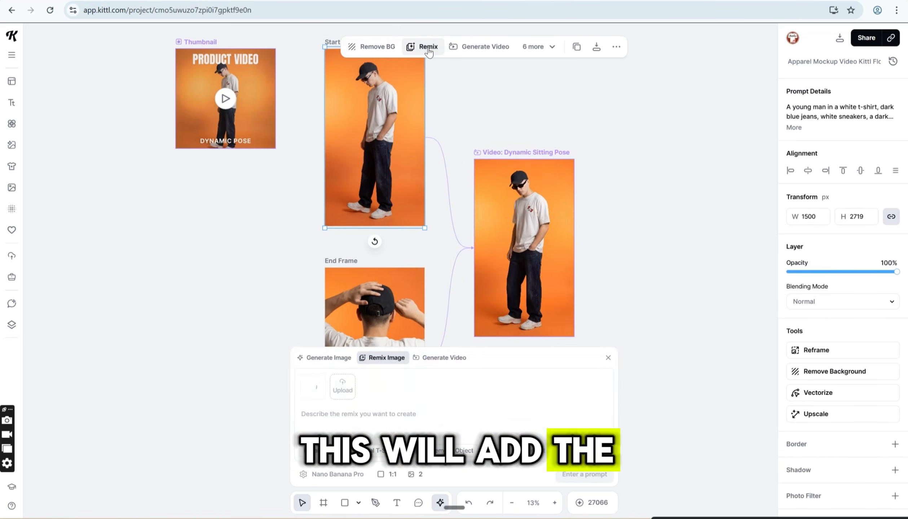
{"action": "left_click", "coordinate": [342, 394]}
{"action": "double_click", "coordinate": [356, 145]}
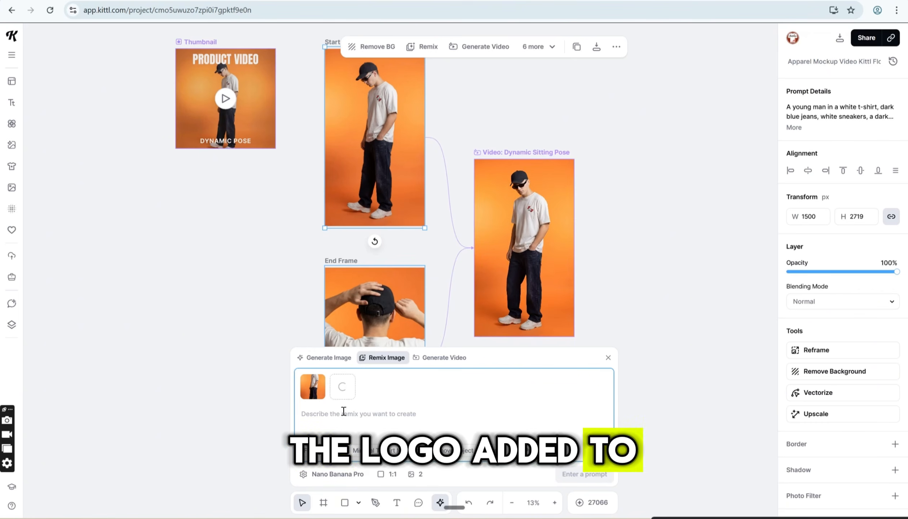
Generate two 9:16 remixes of the Start Frame with the prompt "replace the logo on the front t-shirt with the attached logo".
{"action": "type", "text": "repa"}
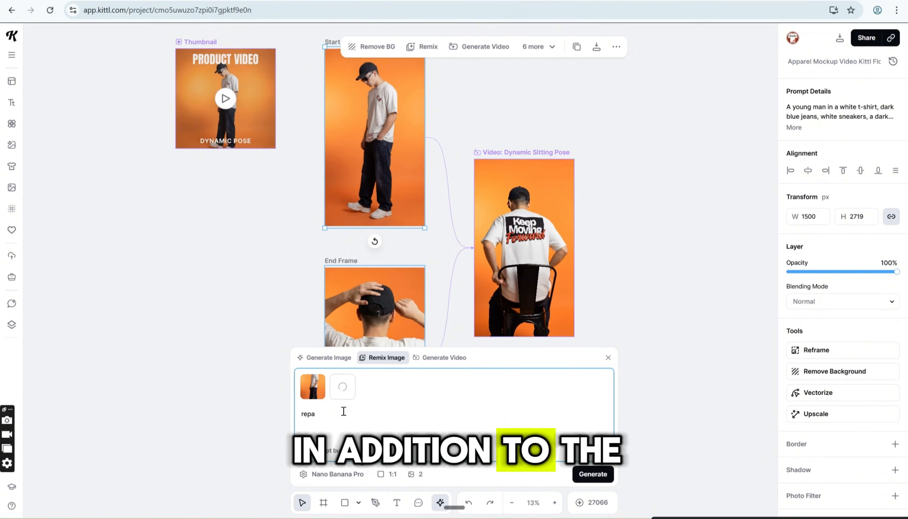
{"action": "key", "text": "BackSpace"}
{"action": "type", "text": "lace the"}
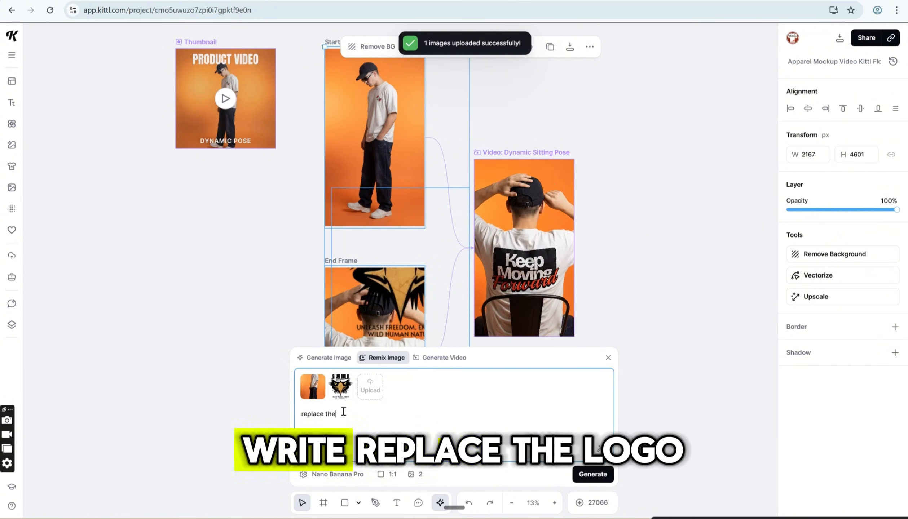
{"action": "type", "text": " logo on th"}
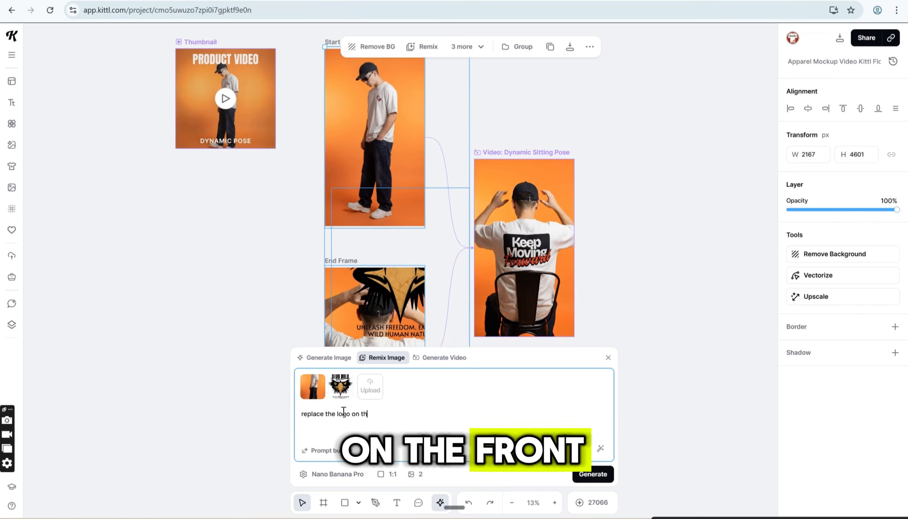
{"action": "type", "text": "e front t-shirt"}
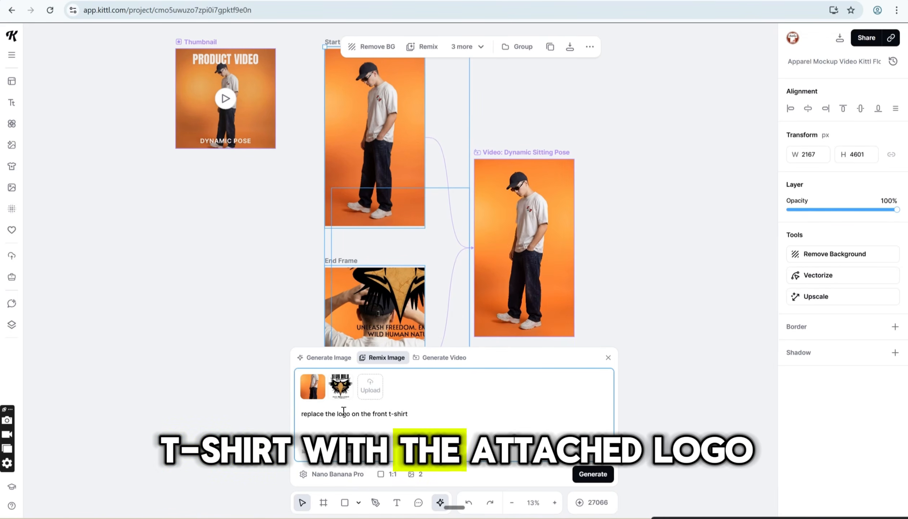
{"action": "type", "text": " with the attached logo"}
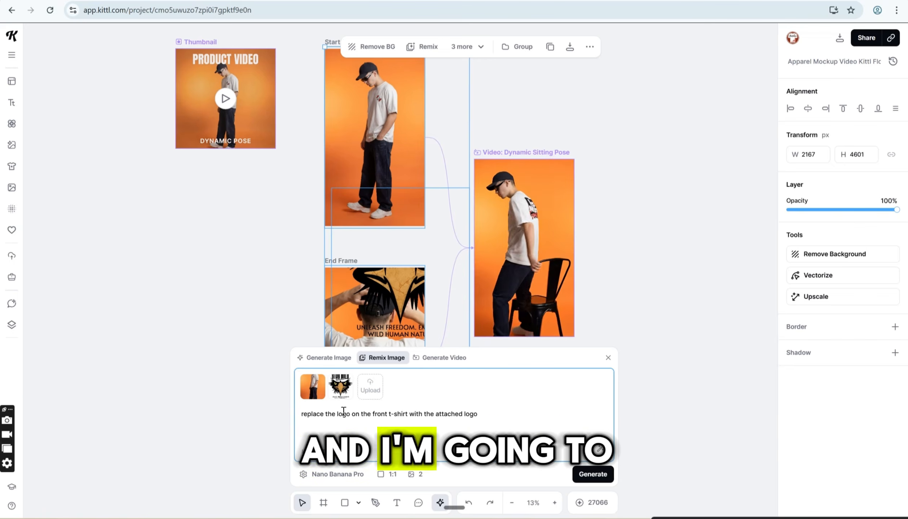
{"action": "left_click", "coordinate": [419, 475]}
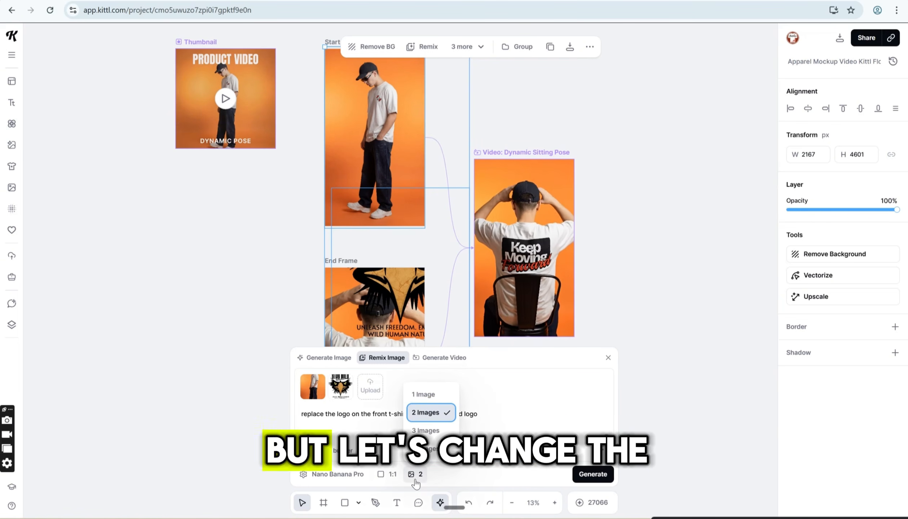
{"action": "left_click", "coordinate": [392, 475]}
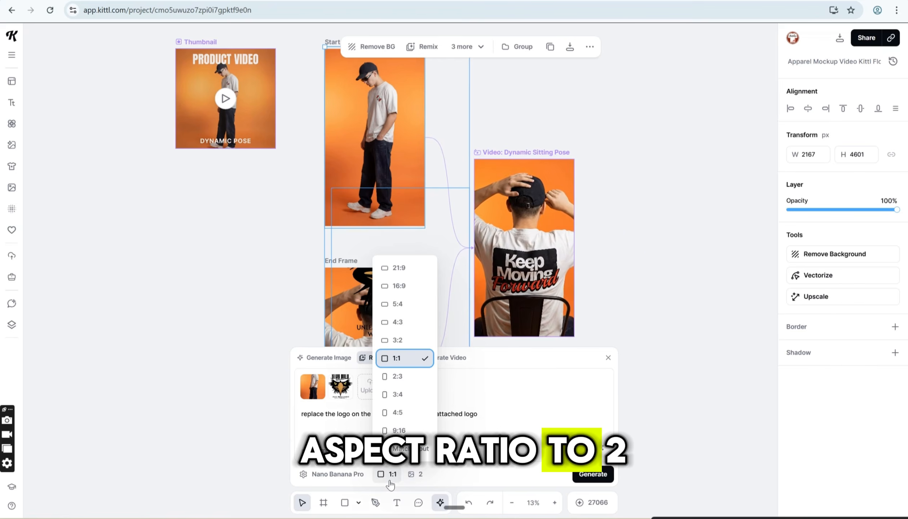
{"action": "left_click", "coordinate": [402, 377]}
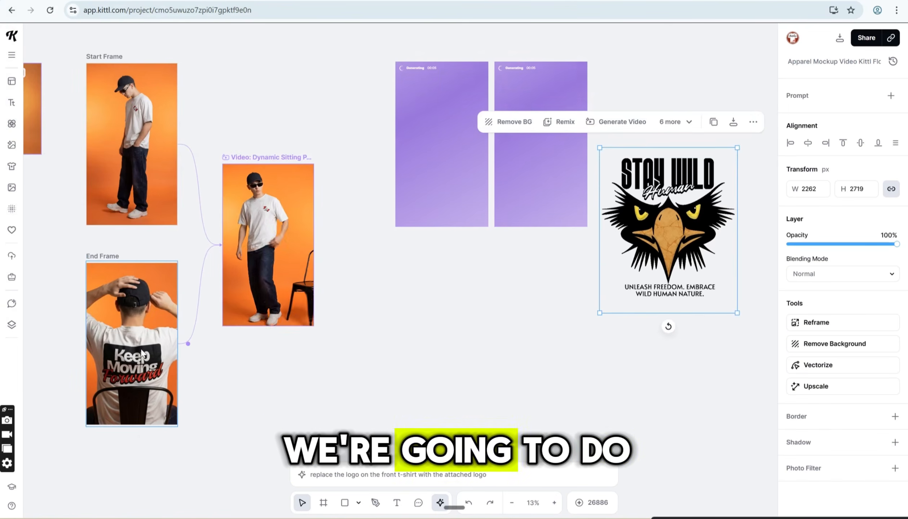
Remix the End Frame image and eagle design with the prompt "replace the design on the back of the t-shirt with the attached design".
{"action": "left_click", "coordinate": [142, 353]}
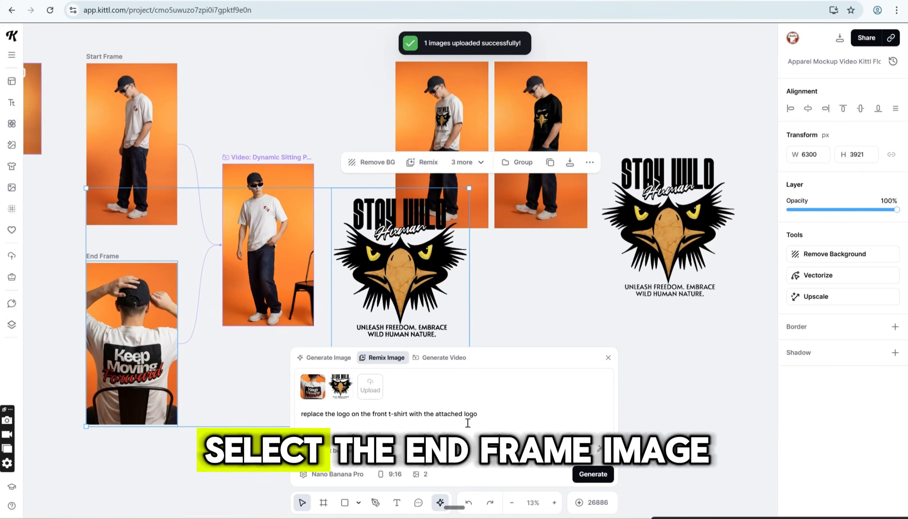
{"action": "left_click_drag", "start_coordinate": [485, 414], "coordinate": [325, 414]}
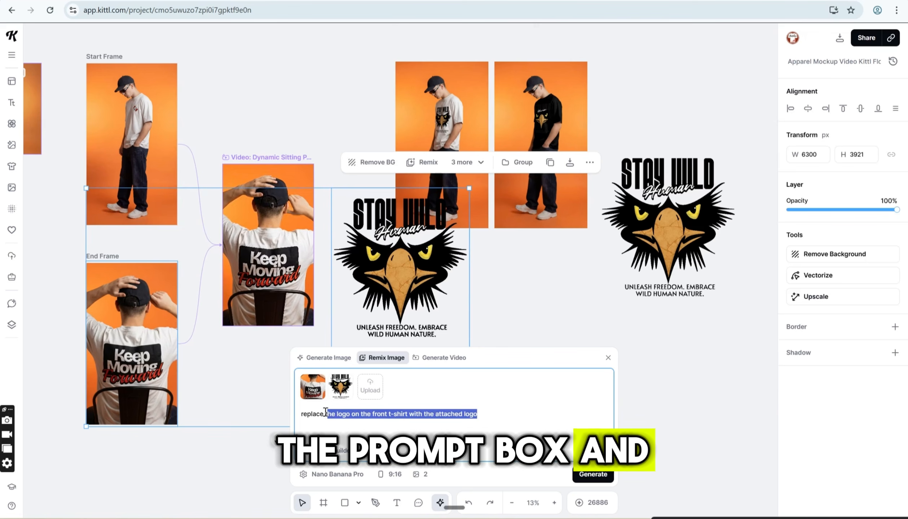
{"action": "type", "text": "desig"}
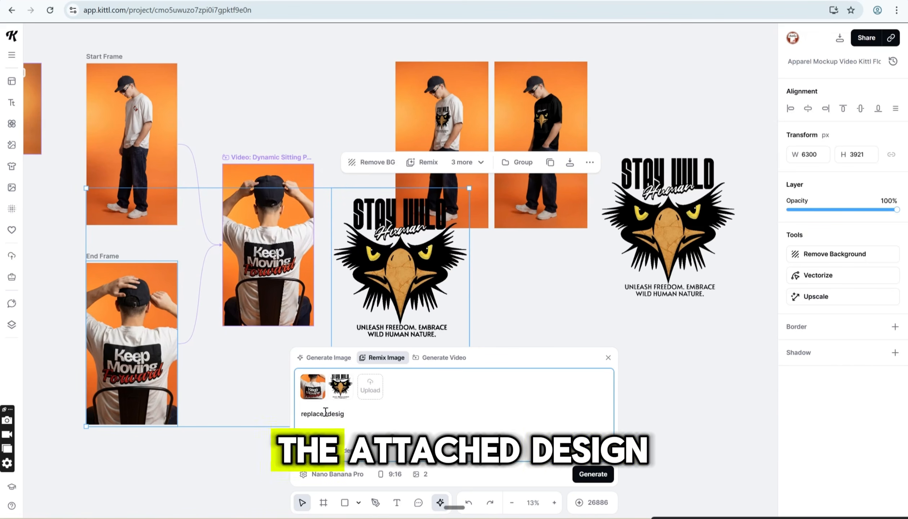
{"action": "type", "text": "n on the back of the t-shirt with the attached design"}
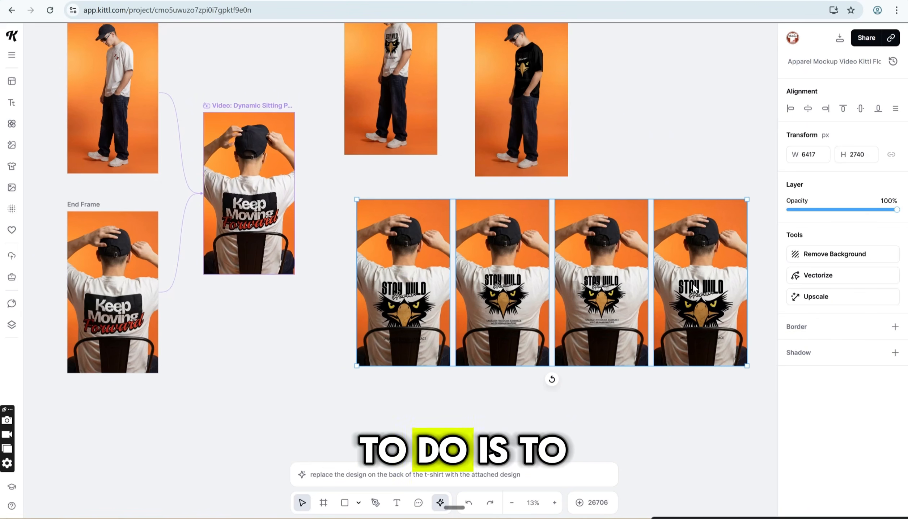
Delete the black T-shirt remix and replace the Start Frame image with the generated white eagle T-shirt image.
{"action": "key", "text": "Delete"}
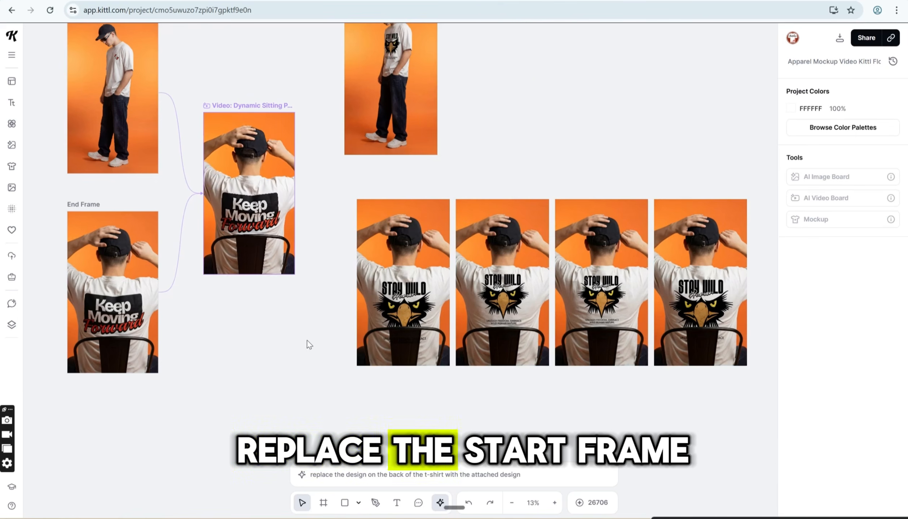
{"action": "left_click_drag", "start_coordinate": [307, 341], "coordinate": [372, 397]}
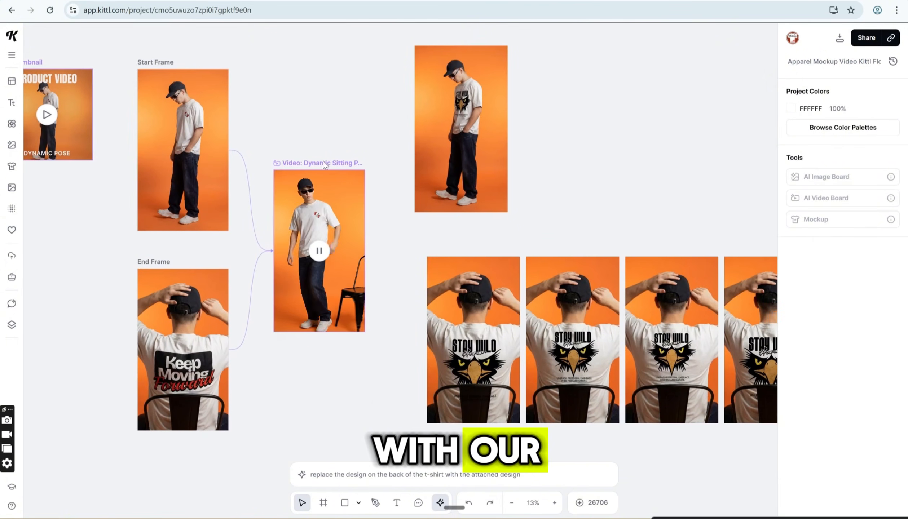
{"action": "left_click", "coordinate": [214, 161]}
{"action": "key", "text": "Delete"}
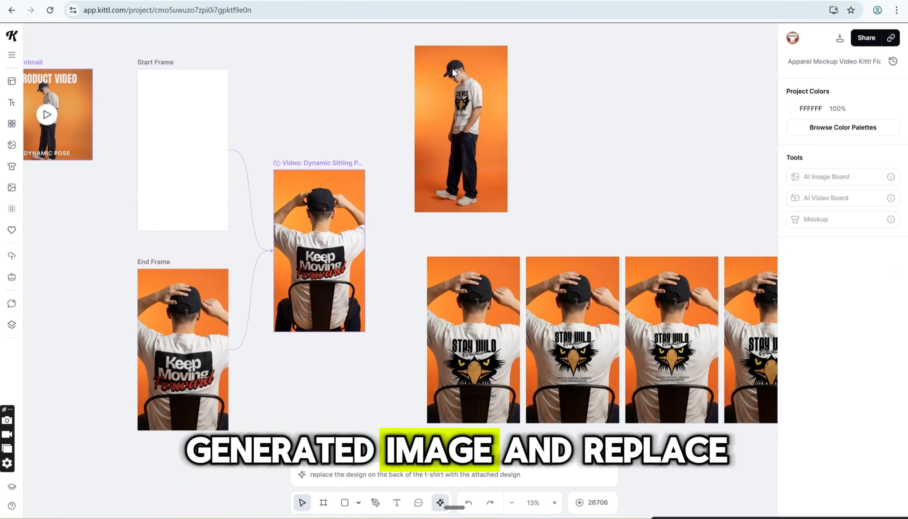
{"action": "left_click_drag", "start_coordinate": [454, 72], "coordinate": [197, 142]}
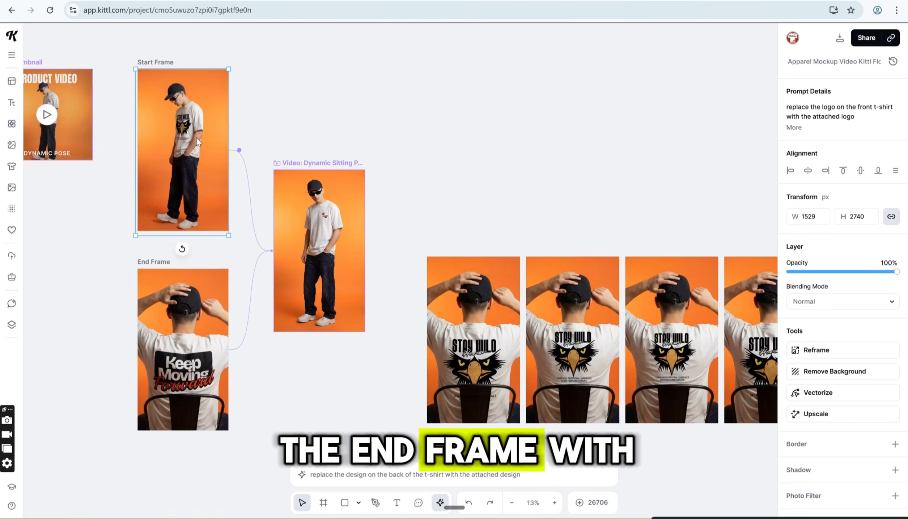
Replace the End Frame image with the first generated back-view eagle T-shirt image, scaled to fill the frame.
{"action": "left_click", "coordinate": [193, 325]}
{"action": "key", "text": "Delete"}
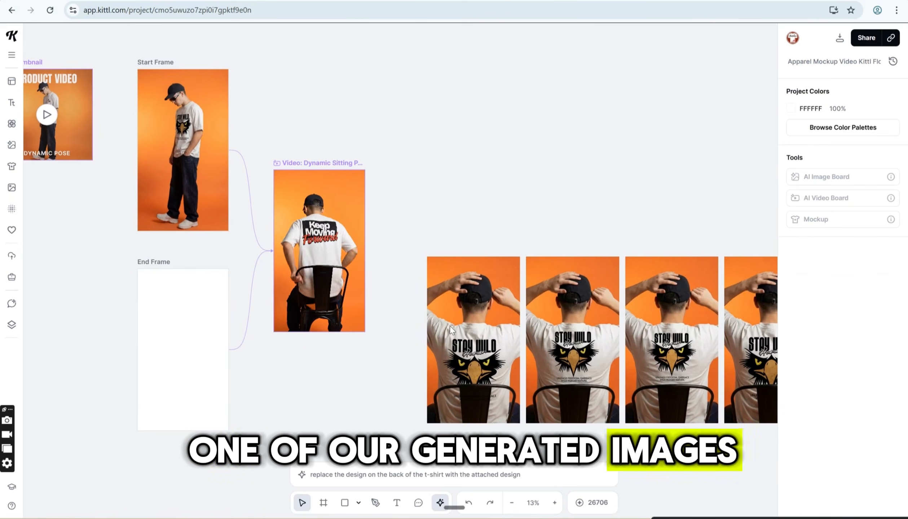
{"action": "left_click_drag", "start_coordinate": [450, 327], "coordinate": [180, 348]}
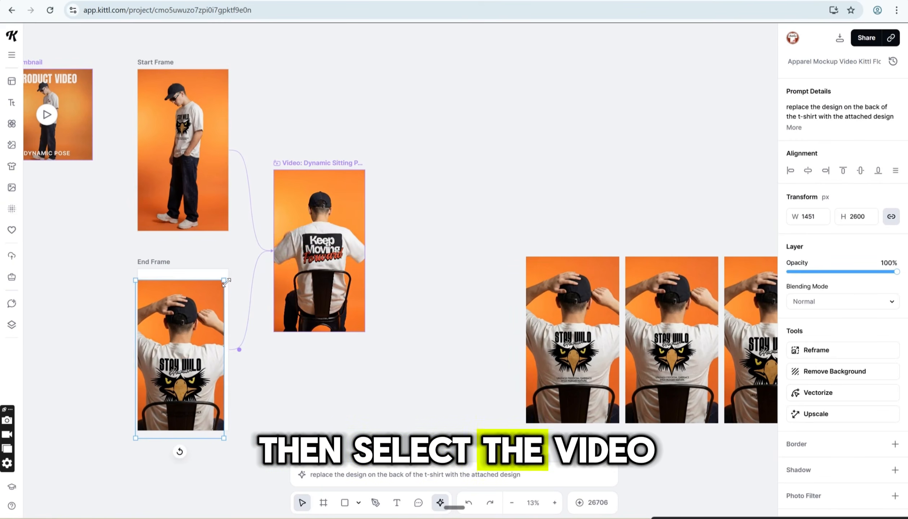
Regenerate the Dynamic Sitting Pose video from the new start and end frames, keeping its existing prompt.
{"action": "left_click", "coordinate": [336, 166]}
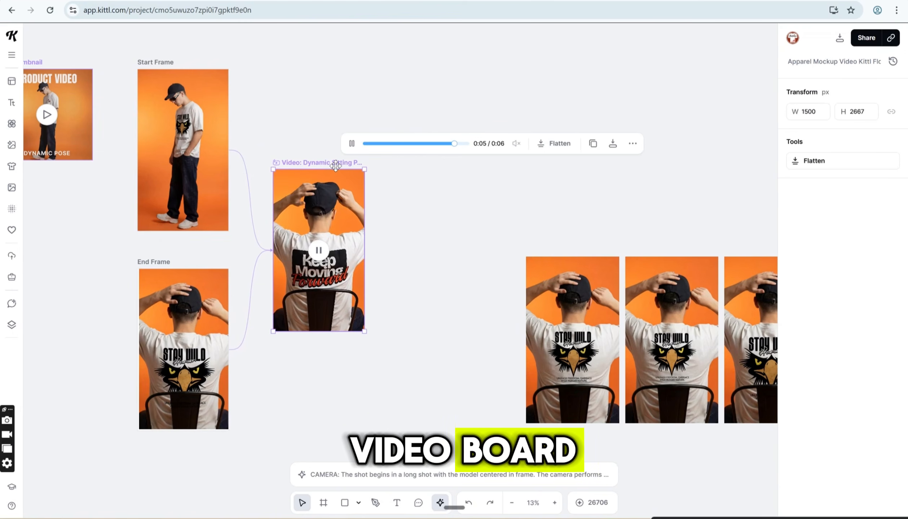
{"action": "left_click", "coordinate": [445, 479]}
{"action": "left_click", "coordinate": [588, 473]}
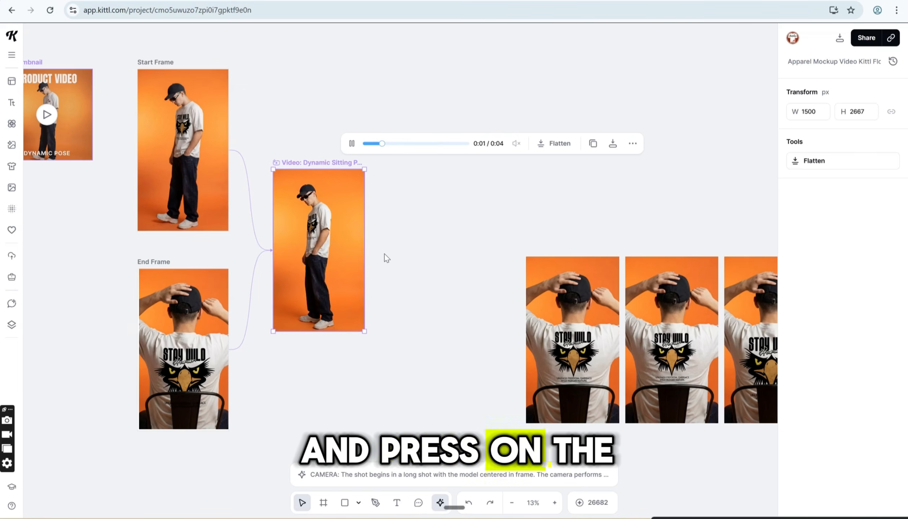
Flatten the newly generated Dynamic Sitting Pose video into a separate video beside its board.
{"action": "right_click", "coordinate": [345, 243]}
{"action": "left_click", "coordinate": [556, 144]}
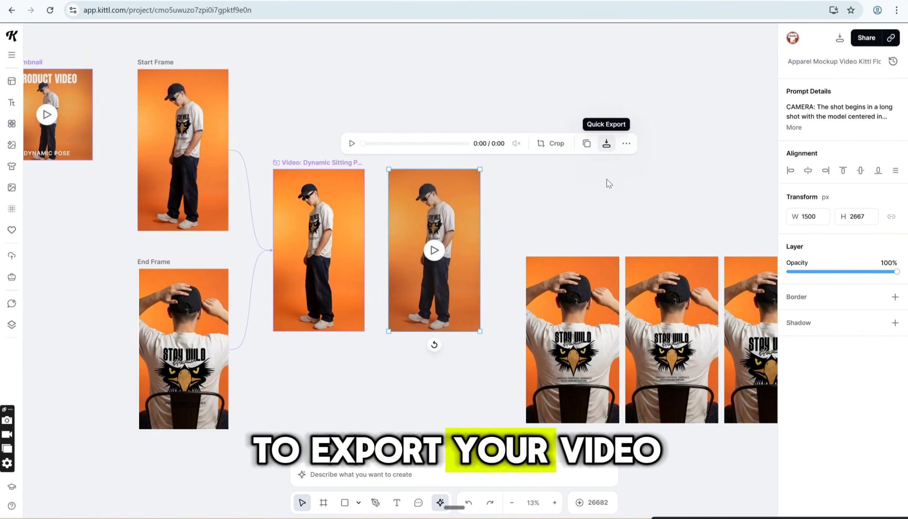
{"action": "left_click_drag", "start_coordinate": [579, 233], "coordinate": [725, 337]}
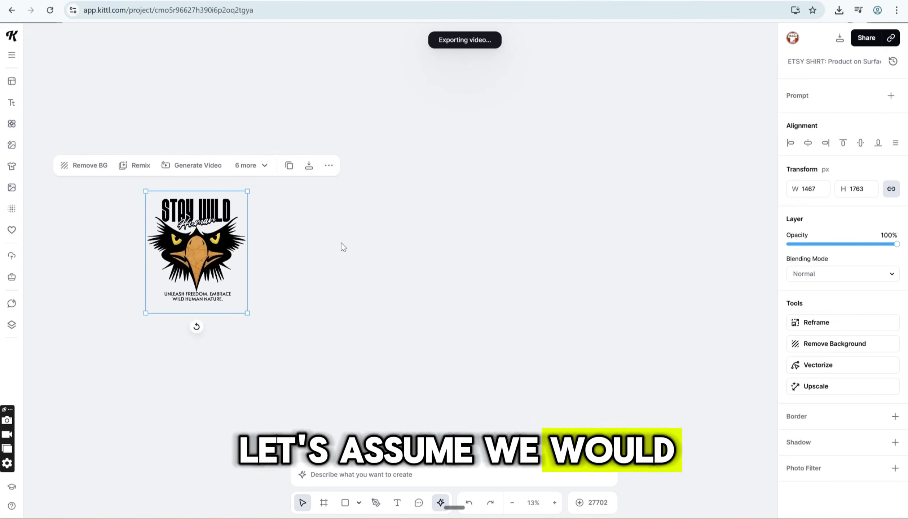
In the ETSY SHIRT project, add a square artboard about 1812 px wide and place it partly over the eagle design.
{"action": "left_click", "coordinate": [343, 247]}
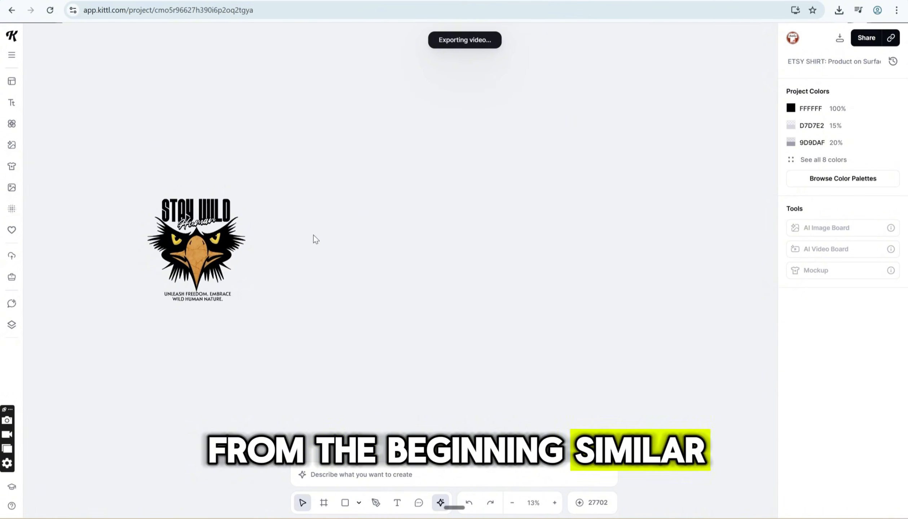
{"action": "right_click", "coordinate": [317, 212]}
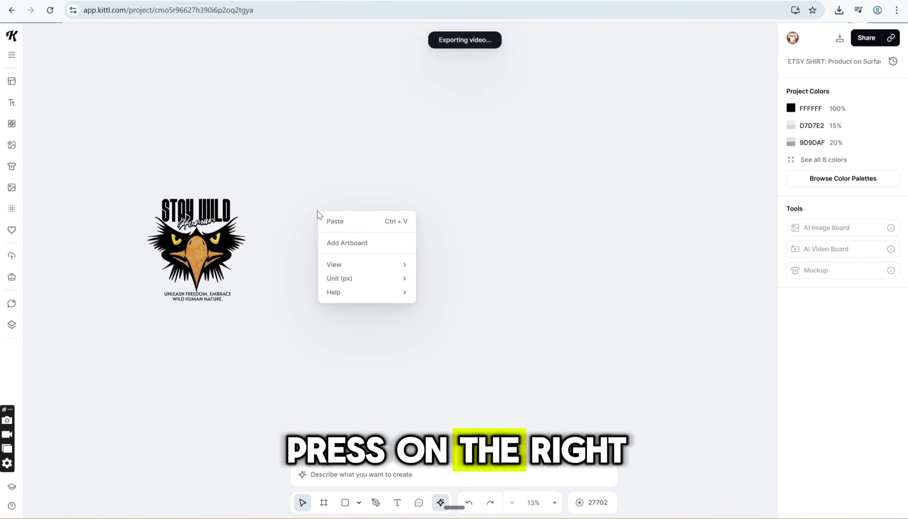
{"action": "left_click", "coordinate": [368, 248]}
{"action": "left_click_drag", "start_coordinate": [362, 319], "coordinate": [227, 306]}
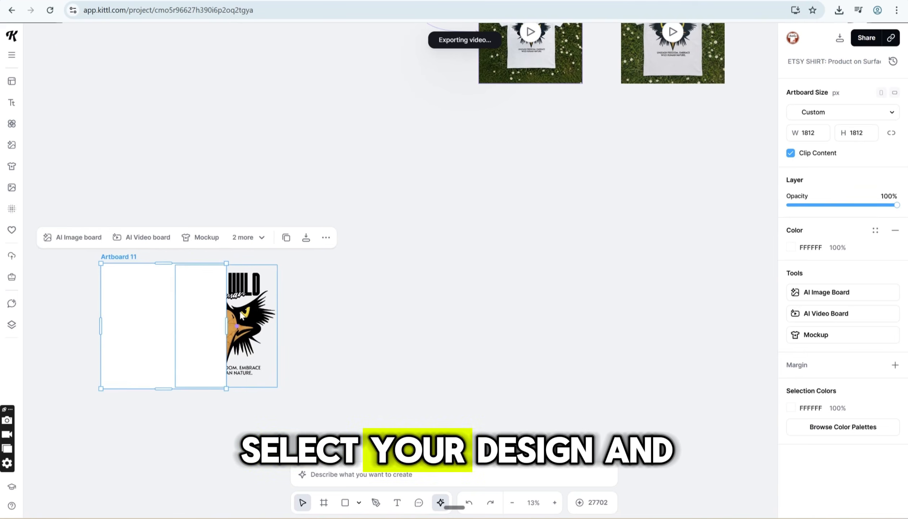
Bring the eagle design to the front and move it onto the middle of the new artboard.
{"action": "left_click", "coordinate": [242, 316]}
{"action": "right_click", "coordinate": [242, 316]}
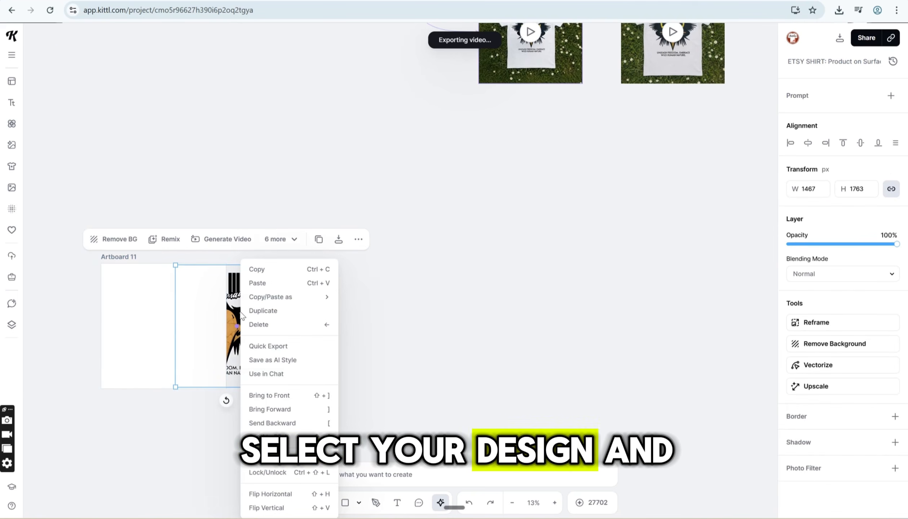
{"action": "left_click", "coordinate": [271, 395]}
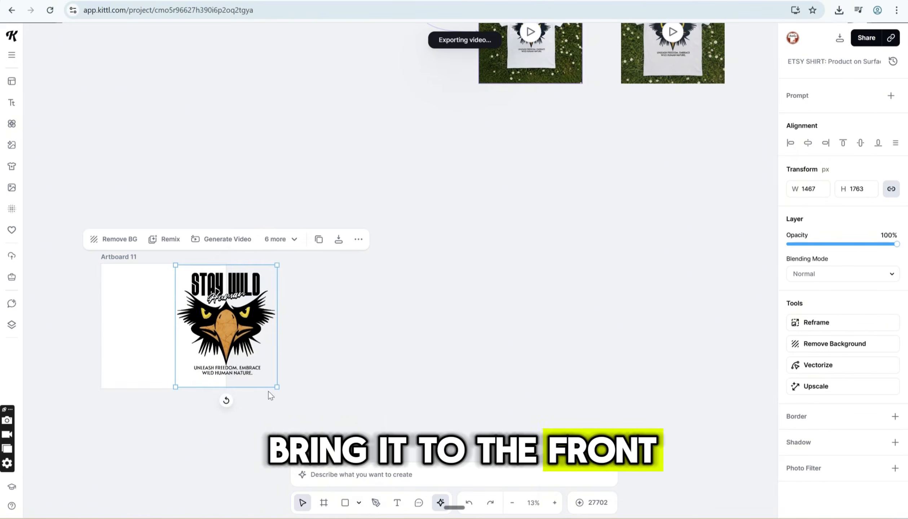
{"action": "left_click_drag", "start_coordinate": [234, 325], "coordinate": [167, 325]}
{"action": "left_click", "coordinate": [343, 309]}
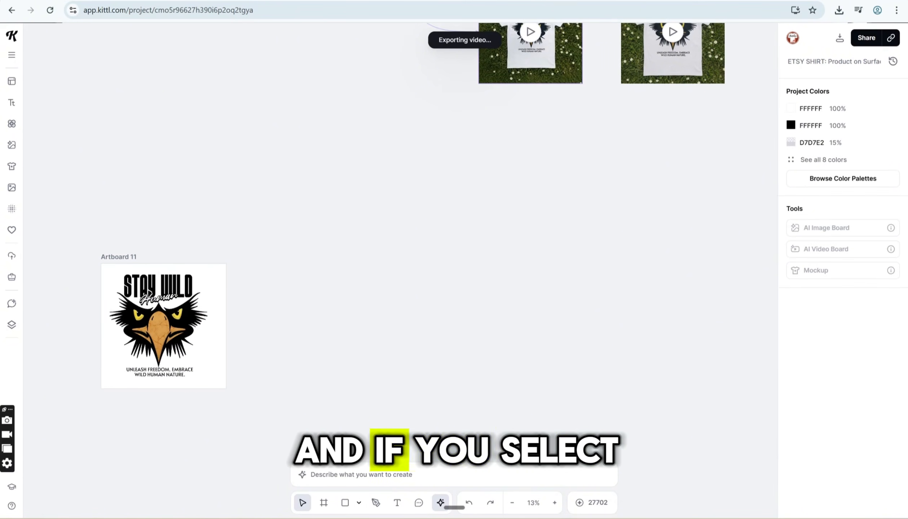
Connect a new AI image board to the eagle artboard and paste in the prompt describing the product on a simple hanger.
{"action": "left_click", "coordinate": [121, 257]}
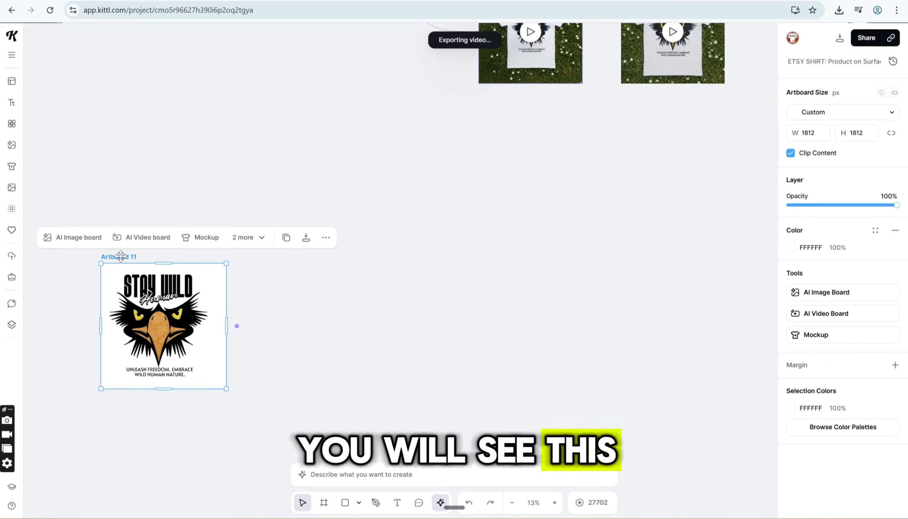
{"action": "left_click", "coordinate": [237, 328]}
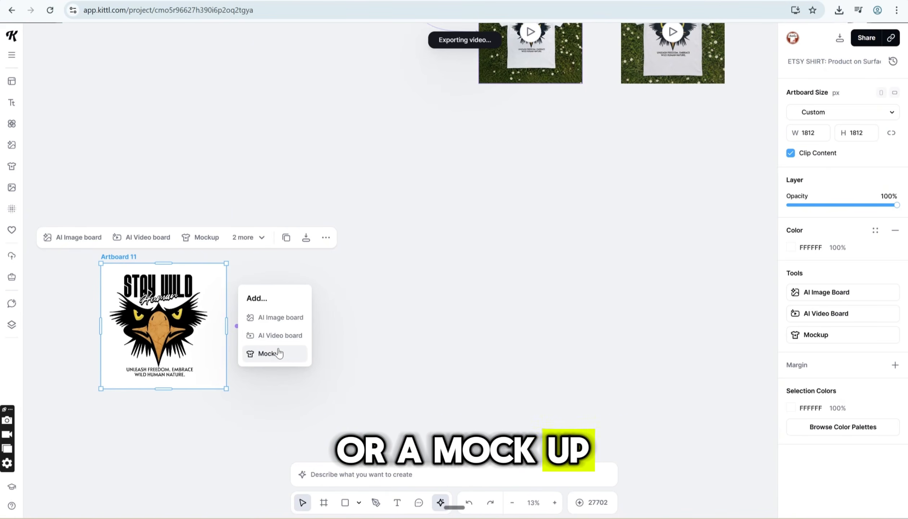
{"action": "left_click", "coordinate": [284, 319]}
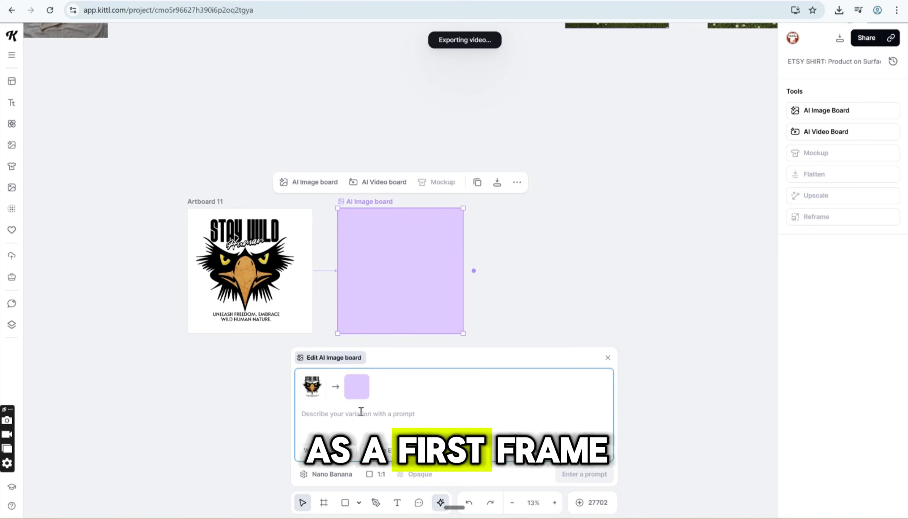
{"action": "key", "text": "ctrl+v"}
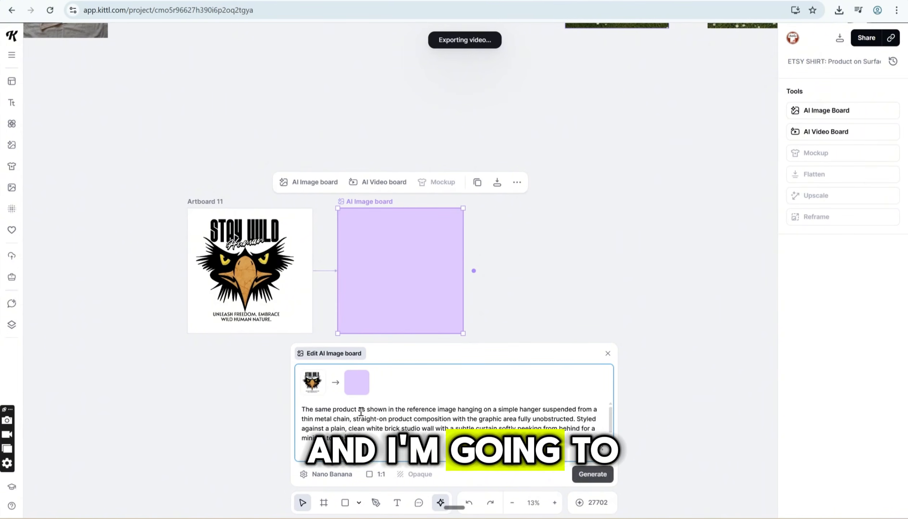
Replace the opening words "The same product" of the image prompt with "add this design".
{"action": "double_click", "coordinate": [335, 411]}
{"action": "type", "text": "design"}
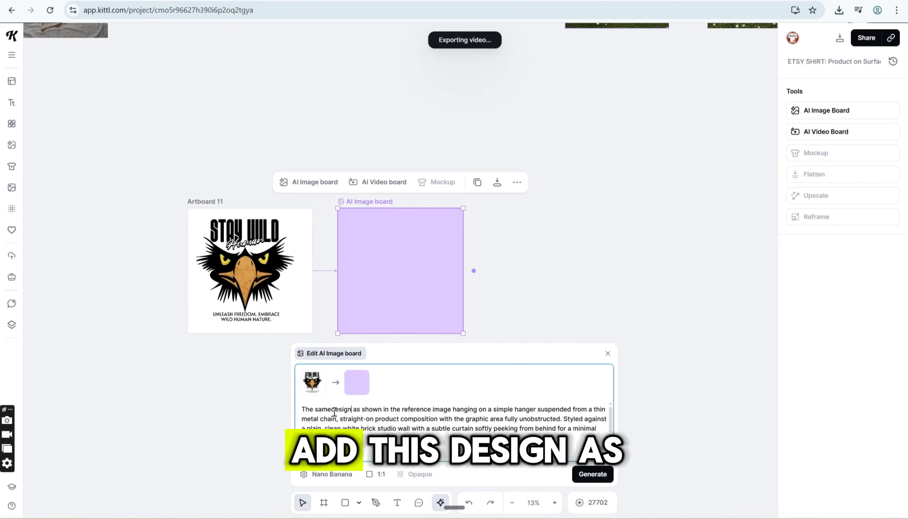
{"action": "key", "text": "BackSpace"}
{"action": "key", "text": "BackSpace"}
{"action": "key", "text": "BackSpace"}
{"action": "key", "text": "BackSpace"}
{"action": "key", "text": "BackSpace"}
{"action": "key", "text": "BackSpace"}
{"action": "key", "text": "BackSpace"}
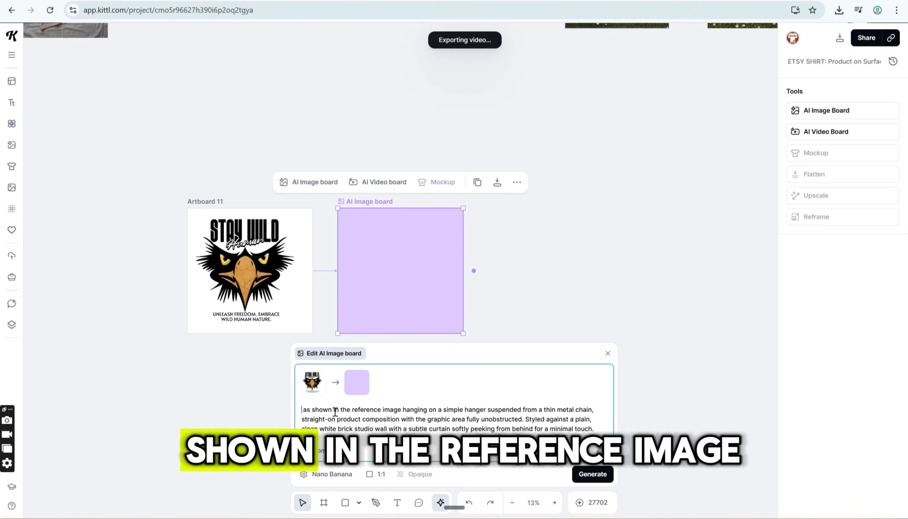
{"action": "type", "text": "add this design"}
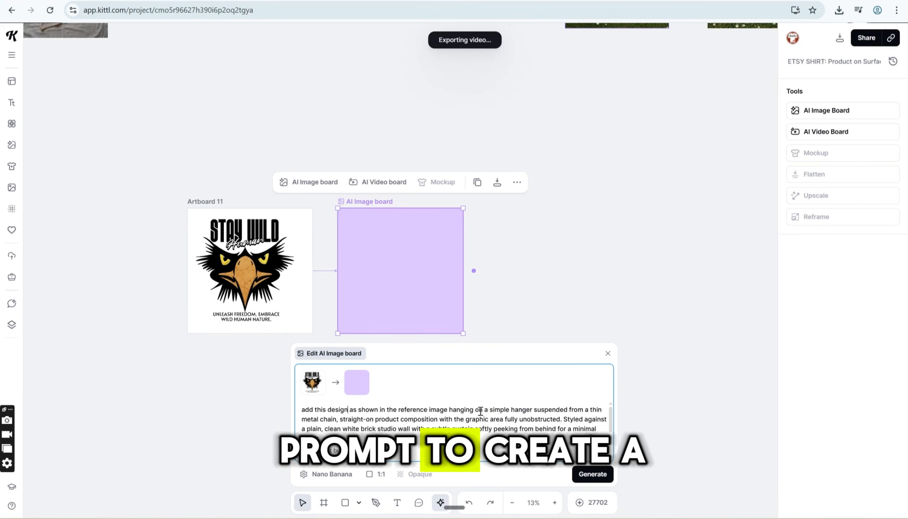
Insert "to an off white t-shirt" after "reference image" in the image prompt.
{"action": "left_click", "coordinate": [451, 410]}
{"action": "type", "text": "to "}
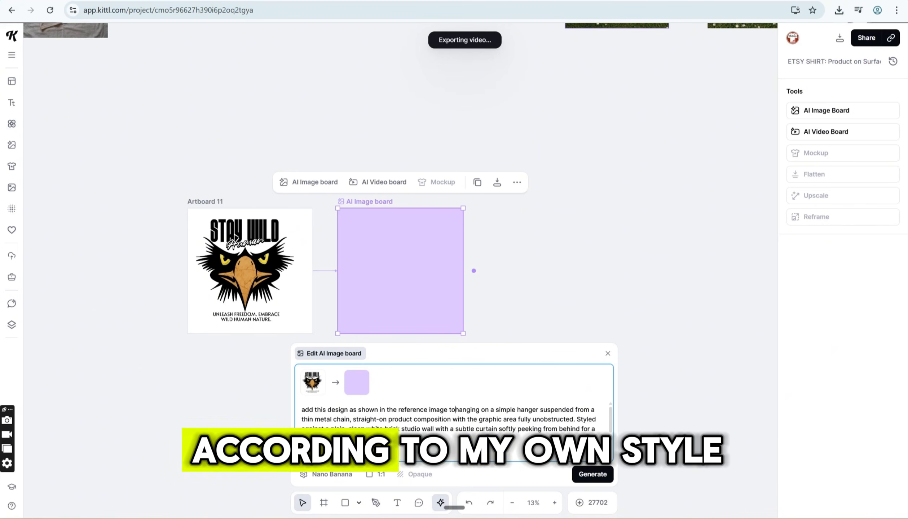
{"action": "type", "text": "a whi"}
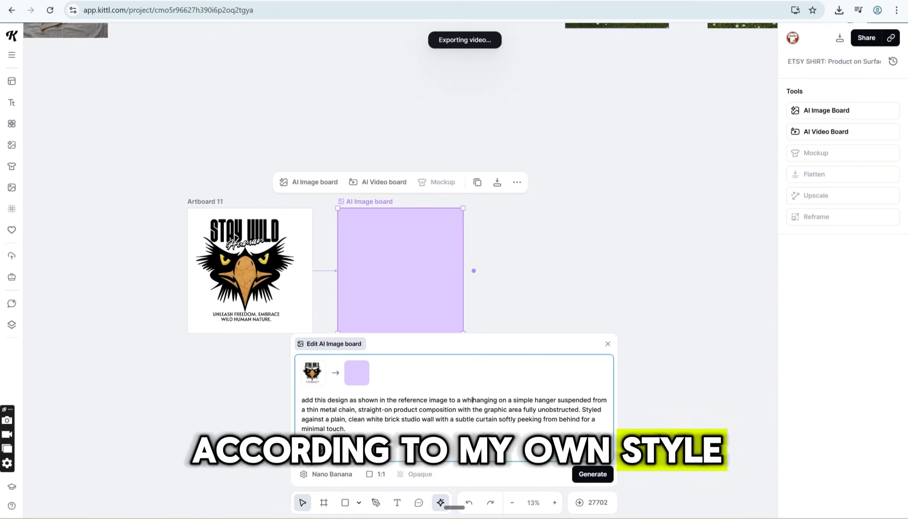
{"action": "type", "text": "te "}
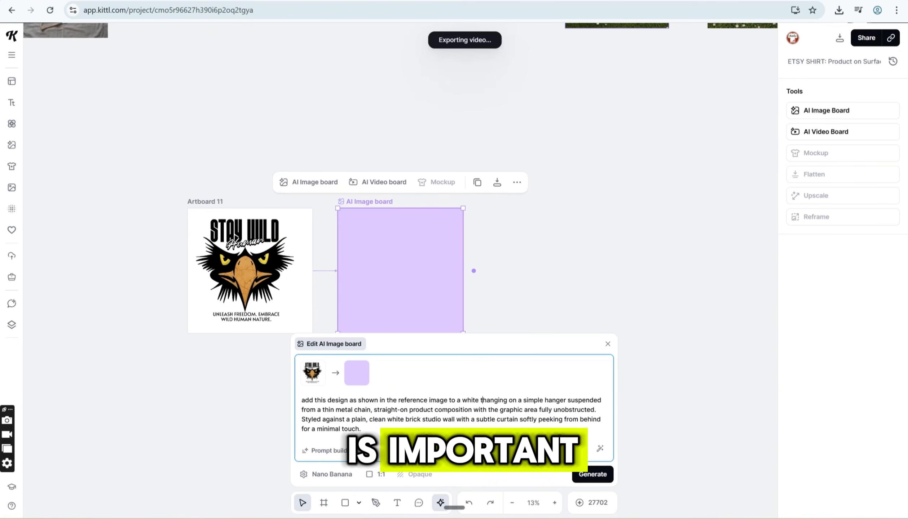
{"action": "type", "text": "t-sh"}
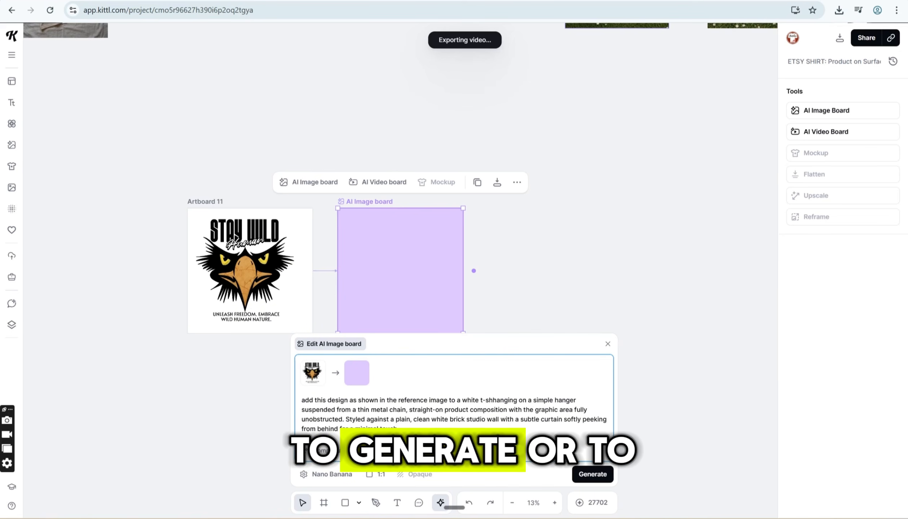
{"action": "type", "text": "irt"}
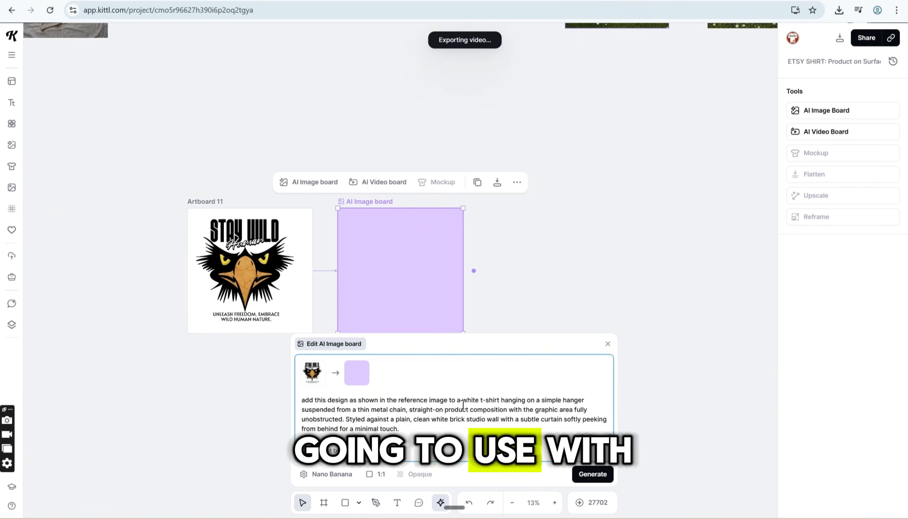
{"action": "type", "text": "n off"}
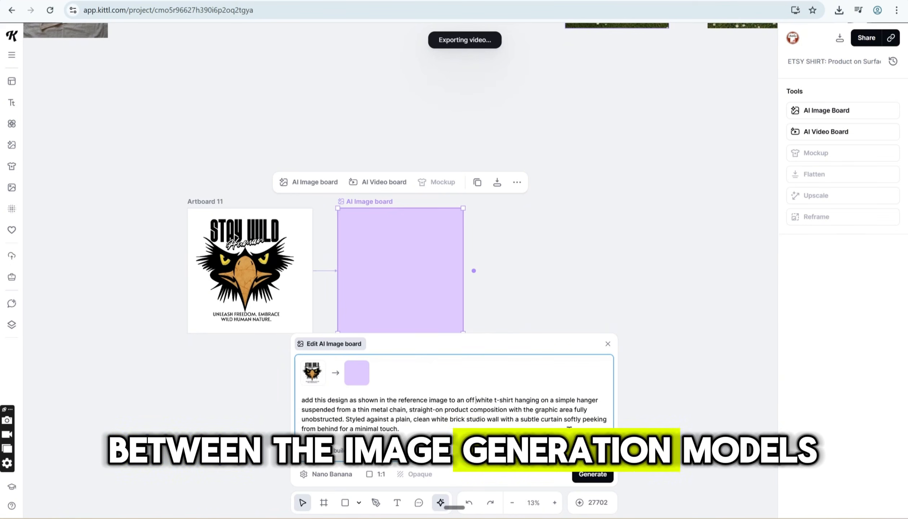
Generate the T-shirt image with the Nano Banana Pro model at a 3:4 aspect ratio.
{"action": "left_click", "coordinate": [347, 477]}
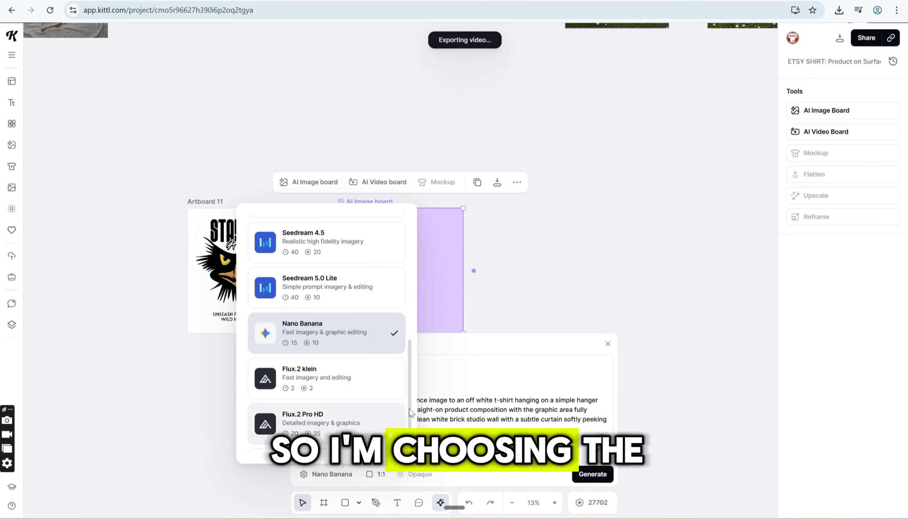
{"action": "left_click_drag", "start_coordinate": [411, 406], "coordinate": [416, 355]}
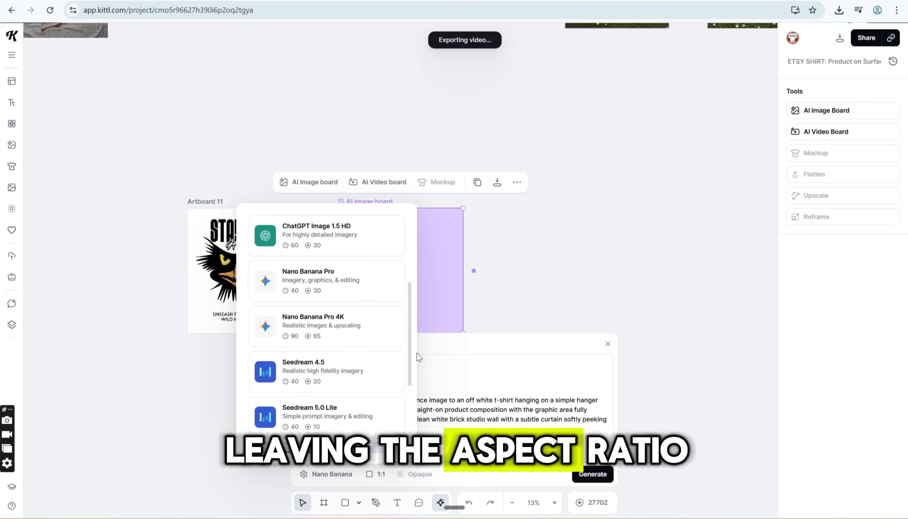
{"action": "left_click", "coordinate": [317, 319]}
{"action": "left_click", "coordinate": [392, 477]}
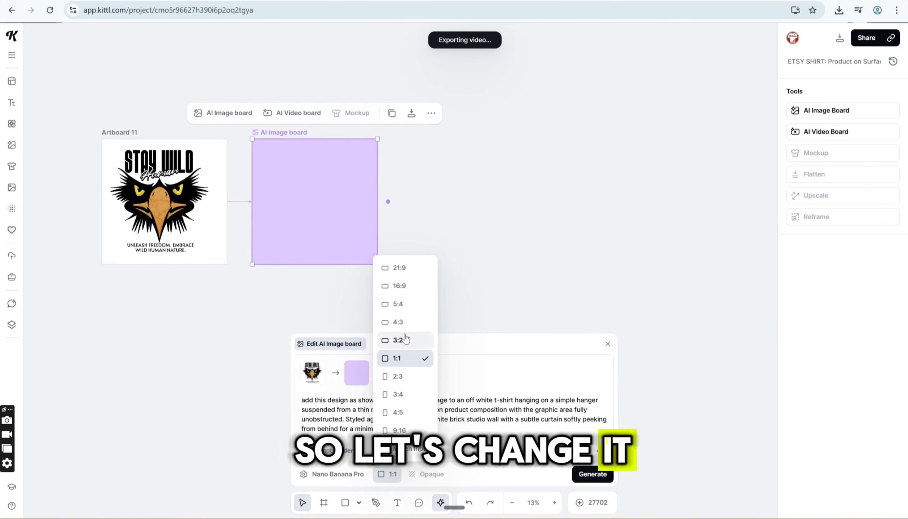
{"action": "left_click", "coordinate": [401, 394]}
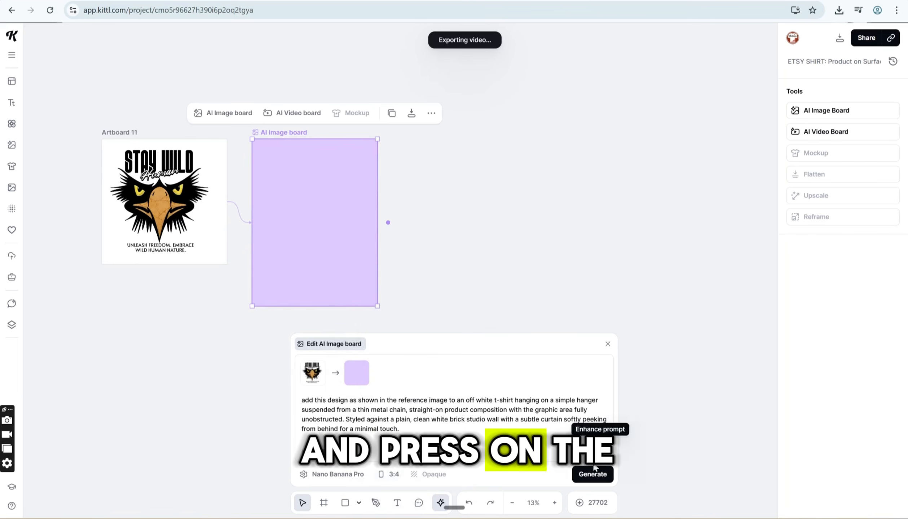
{"action": "left_click", "coordinate": [591, 474]}
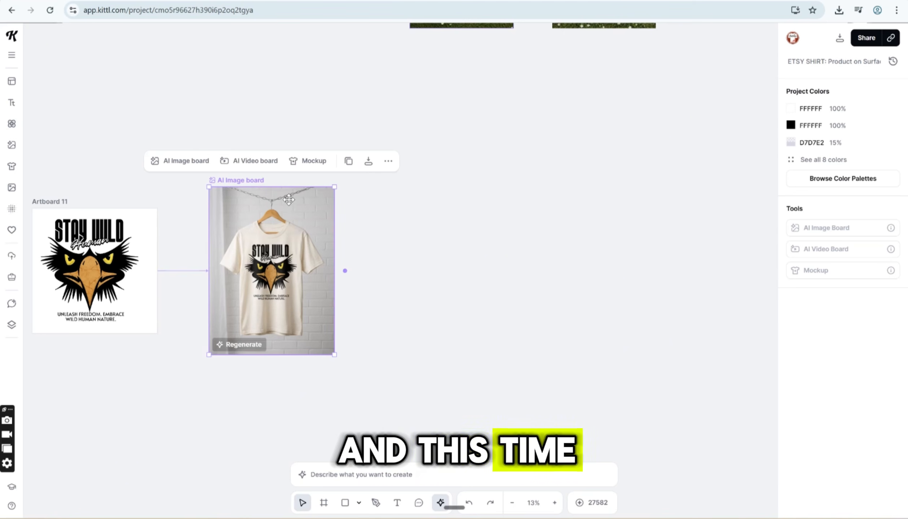
Connect an AI video board to the T-shirt image, place it to the image's upper right and set its duration to 12s.
{"action": "left_click", "coordinate": [289, 199]}
{"action": "left_click", "coordinate": [345, 270]}
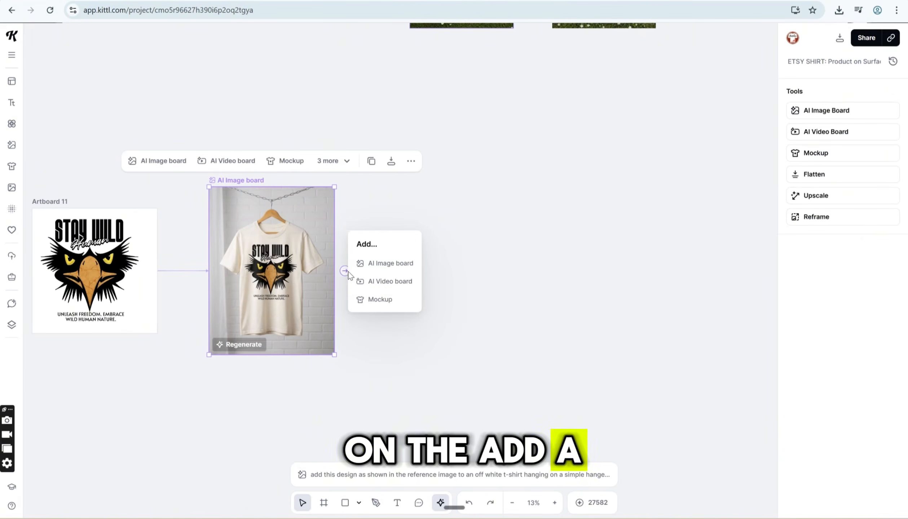
{"action": "left_click", "coordinate": [390, 281]}
{"action": "left_click_drag", "start_coordinate": [415, 269], "coordinate": [467, 244]}
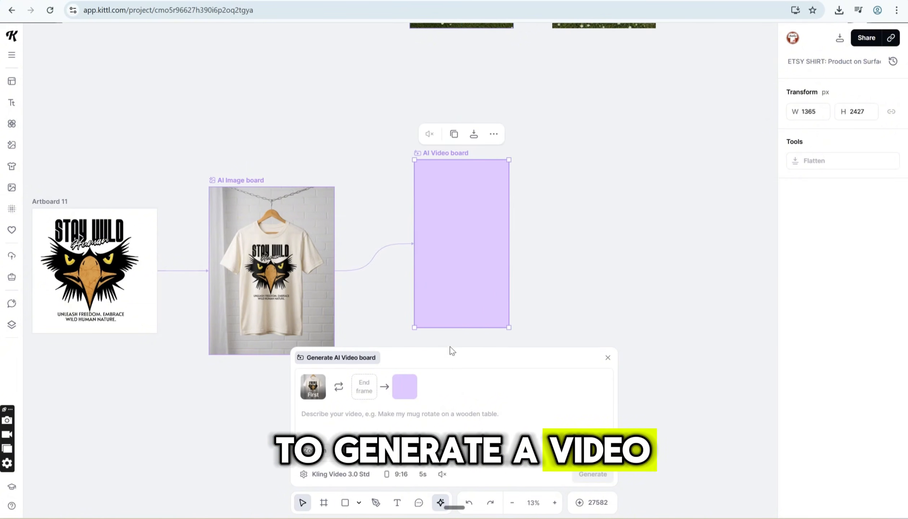
{"action": "left_click", "coordinate": [423, 474]}
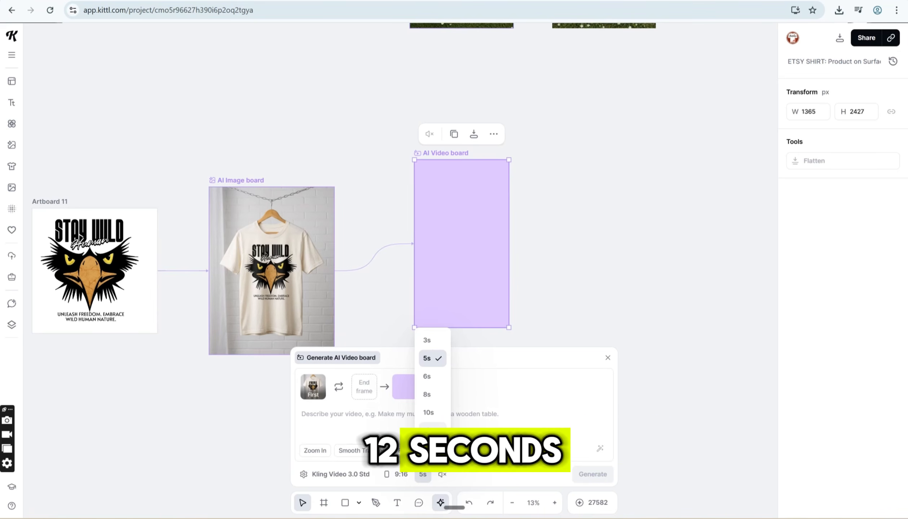
{"action": "left_click", "coordinate": [429, 430]}
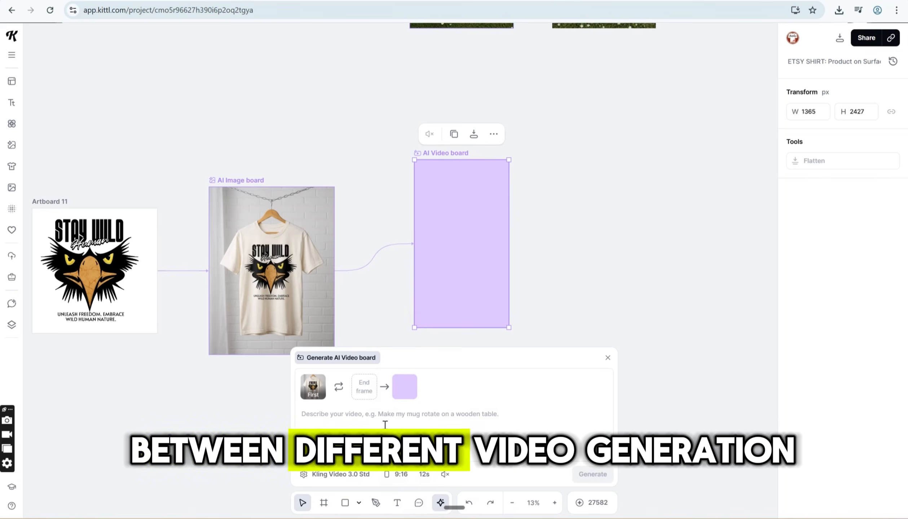
Keep Kling Video 3.0 Std and paste the prompt about a man putting on the hanging t-shirt, adding "wearing a tank top" after "from the side".
{"action": "left_click", "coordinate": [355, 475]}
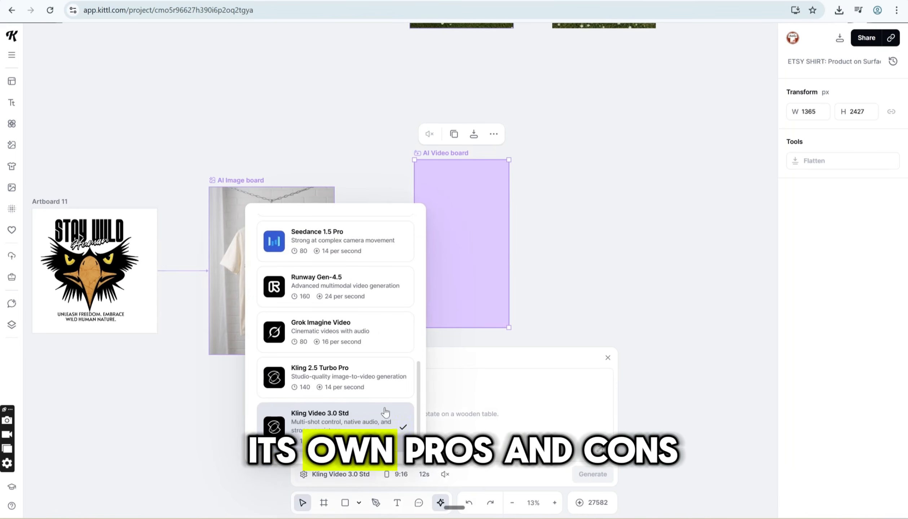
{"action": "left_click_drag", "start_coordinate": [420, 382], "coordinate": [434, 393]}
{"action": "left_click", "coordinate": [446, 407]}
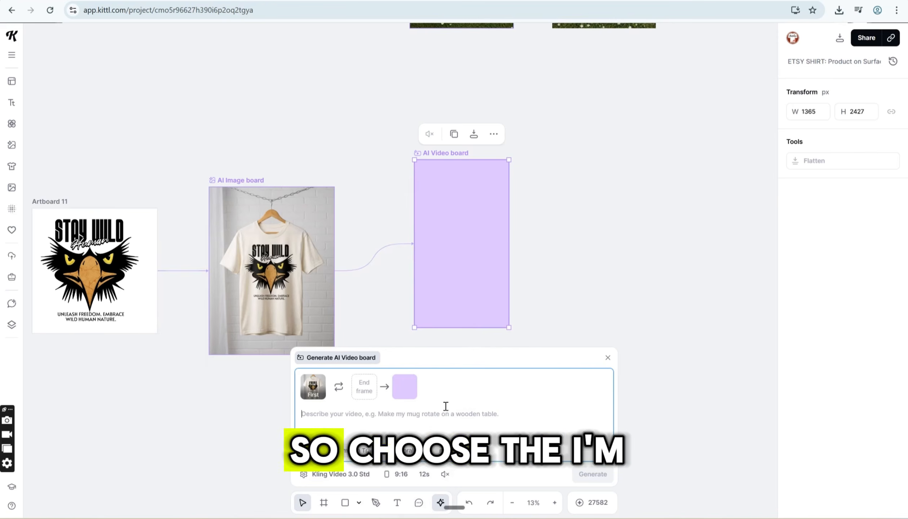
{"action": "key", "text": "ctrl+v"}
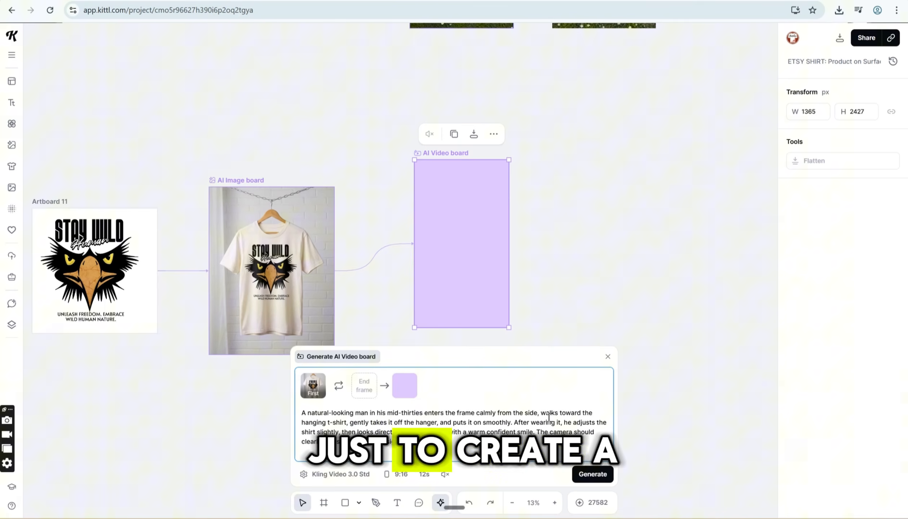
{"action": "type", "text": "earing "}
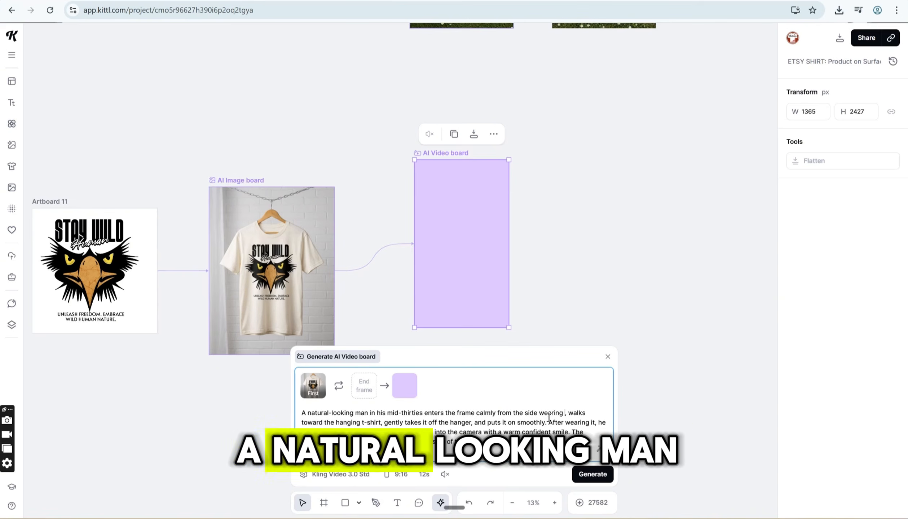
{"action": "type", "text": "a tan"}
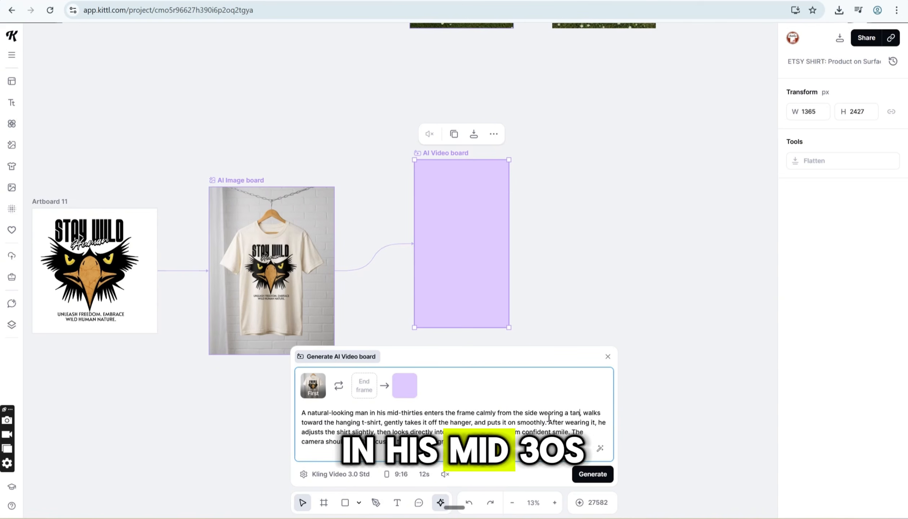
{"action": "type", "text": "k top"}
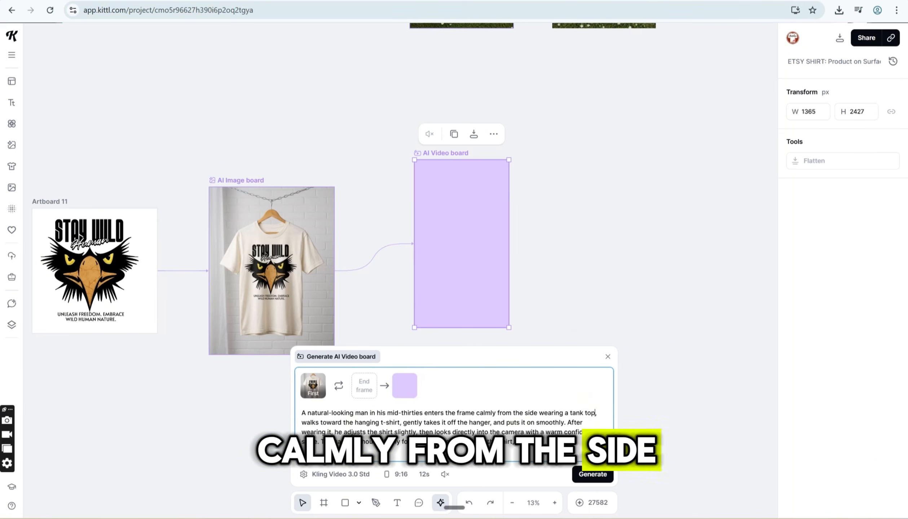
Generate the 12s video at 9:16 and move its board further up.
{"action": "left_click", "coordinate": [428, 475]}
{"action": "left_click", "coordinate": [425, 474]}
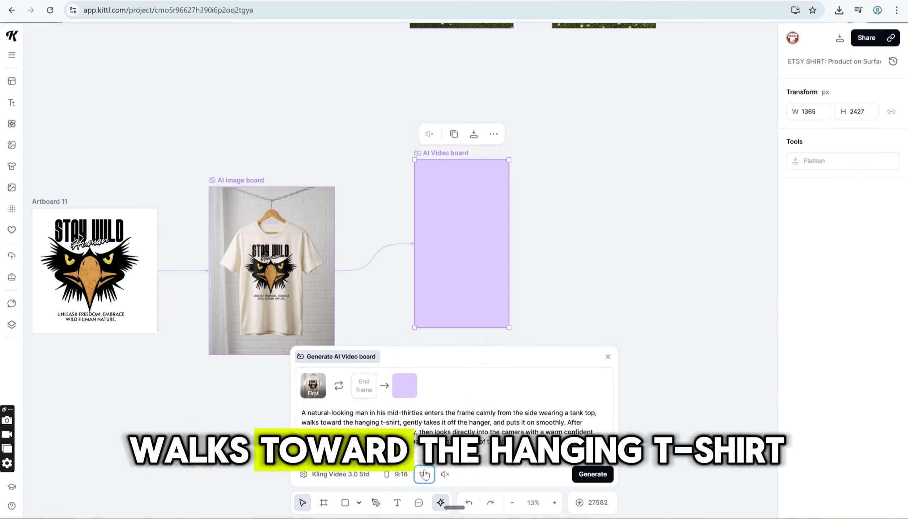
{"action": "left_click", "coordinate": [430, 430]}
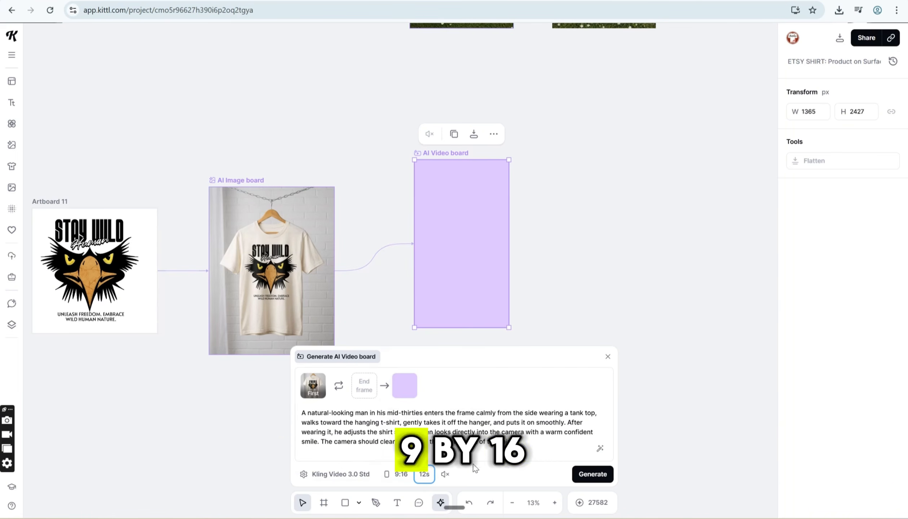
{"action": "left_click", "coordinate": [585, 478]}
{"action": "left_click_drag", "start_coordinate": [477, 235], "coordinate": [481, 186]}
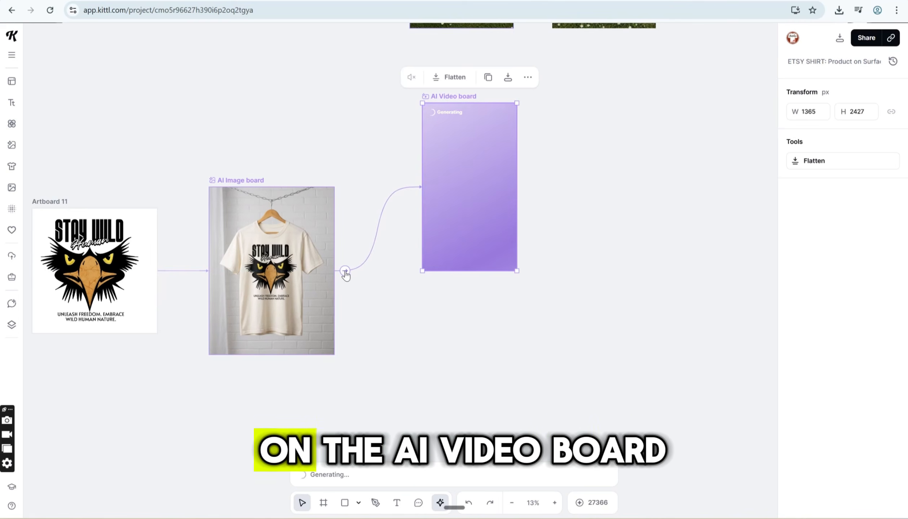
Connect a second, 16:9 AI video board to the T-shirt image, placed below the first and sized about 2622 by 1475 px.
{"action": "left_click", "coordinate": [345, 271]}
{"action": "left_click", "coordinate": [380, 281]}
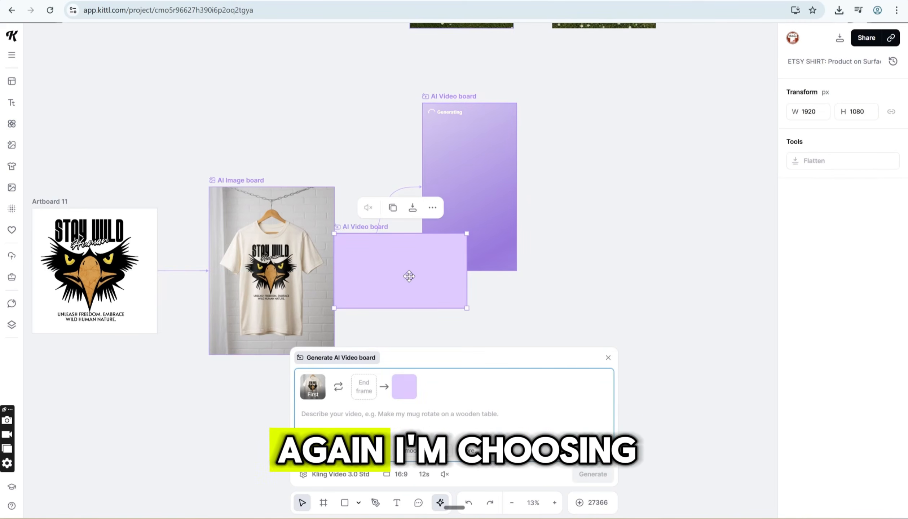
{"action": "scroll", "coordinate": [576, 223], "scroll_direction": "down", "scroll_amount": 3}
{"action": "left_click_drag", "start_coordinate": [575, 222], "coordinate": [572, 243]}
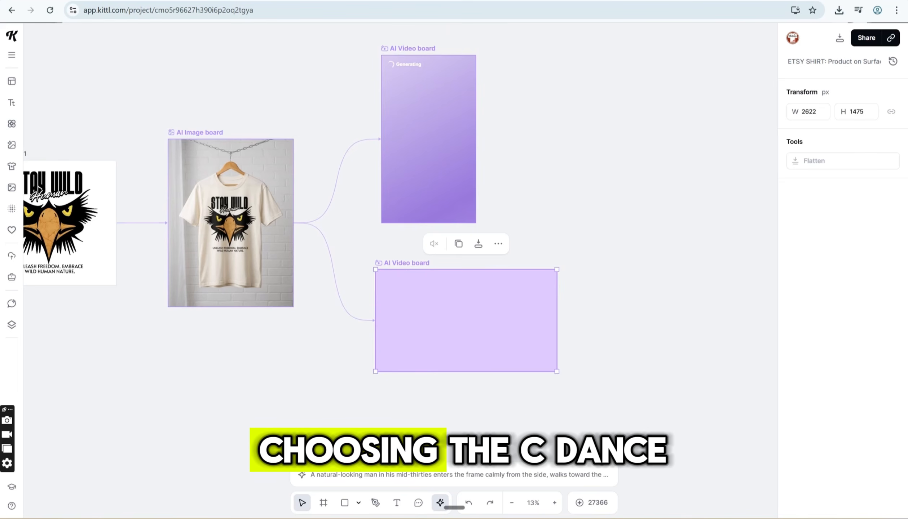
Generate the second video from the pasted man-and-t-shirt prompt with Seedance 2.0 Fast at 16:9 and 12s, and enlarge its board to about 3424 by 1926 px.
{"action": "left_click", "coordinate": [468, 476]}
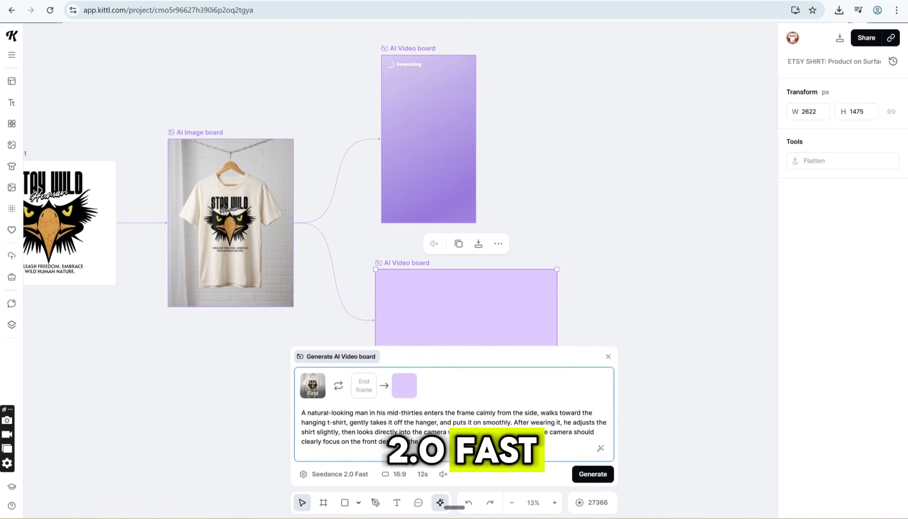
{"action": "left_click", "coordinate": [587, 476]}
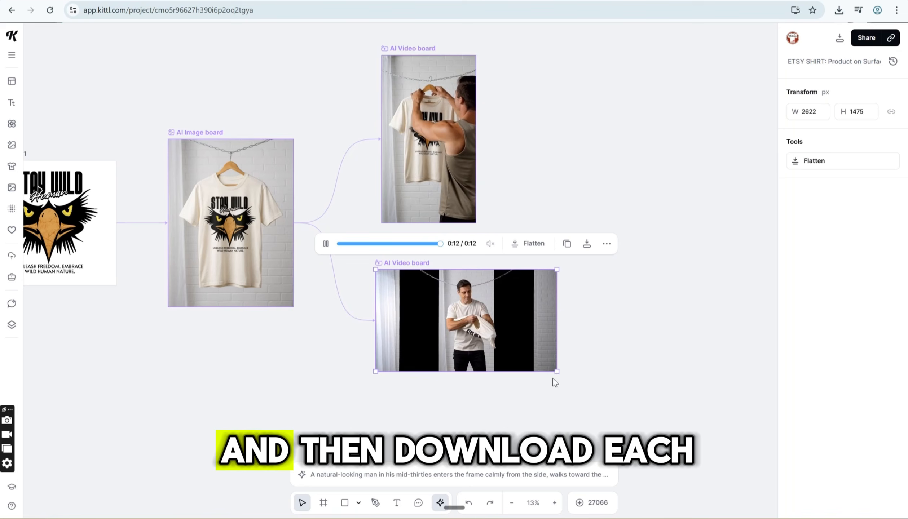
{"action": "left_click_drag", "start_coordinate": [564, 376], "coordinate": [600, 409]}
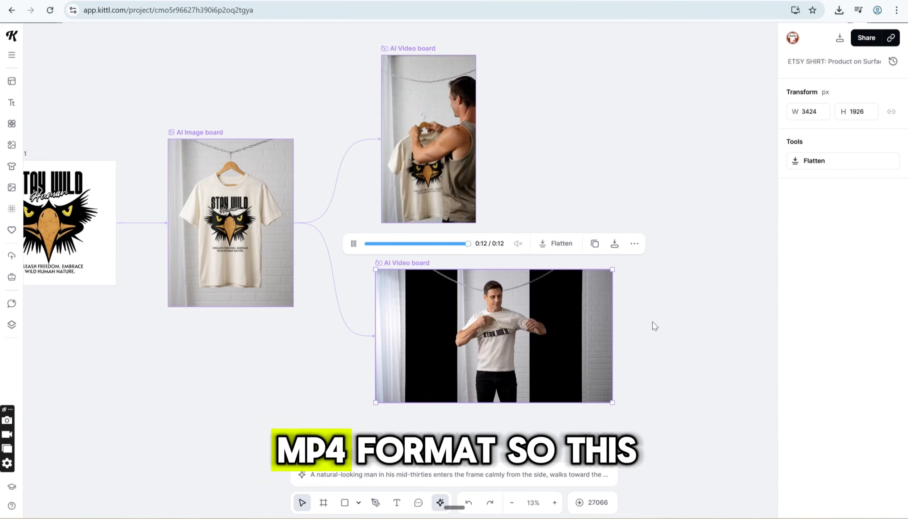